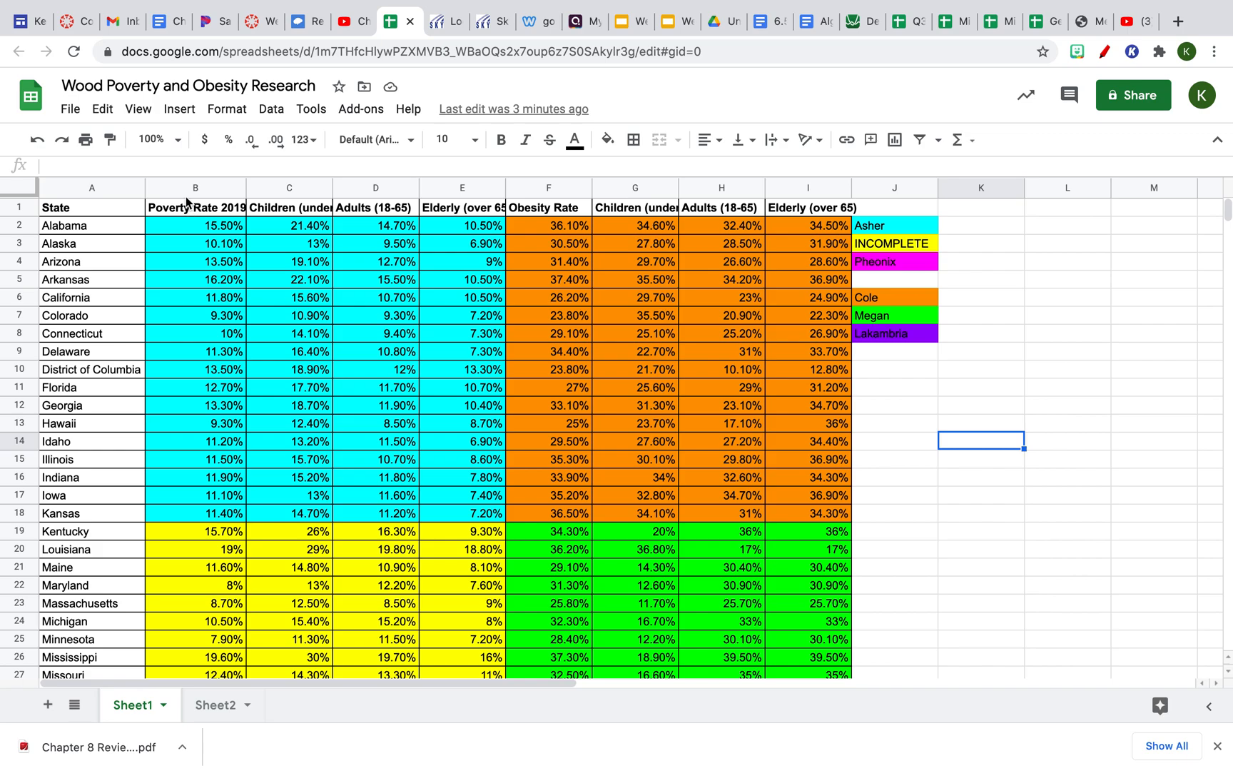
- Examine the state rows and the Children, Adults and Elderly headers of the obesity columns
{"action": "scroll", "coordinate": [468, 326], "scroll_direction": "down", "scroll_amount": 6}
{"action": "scroll", "coordinate": [469, 322], "scroll_direction": "down", "scroll_amount": 3}
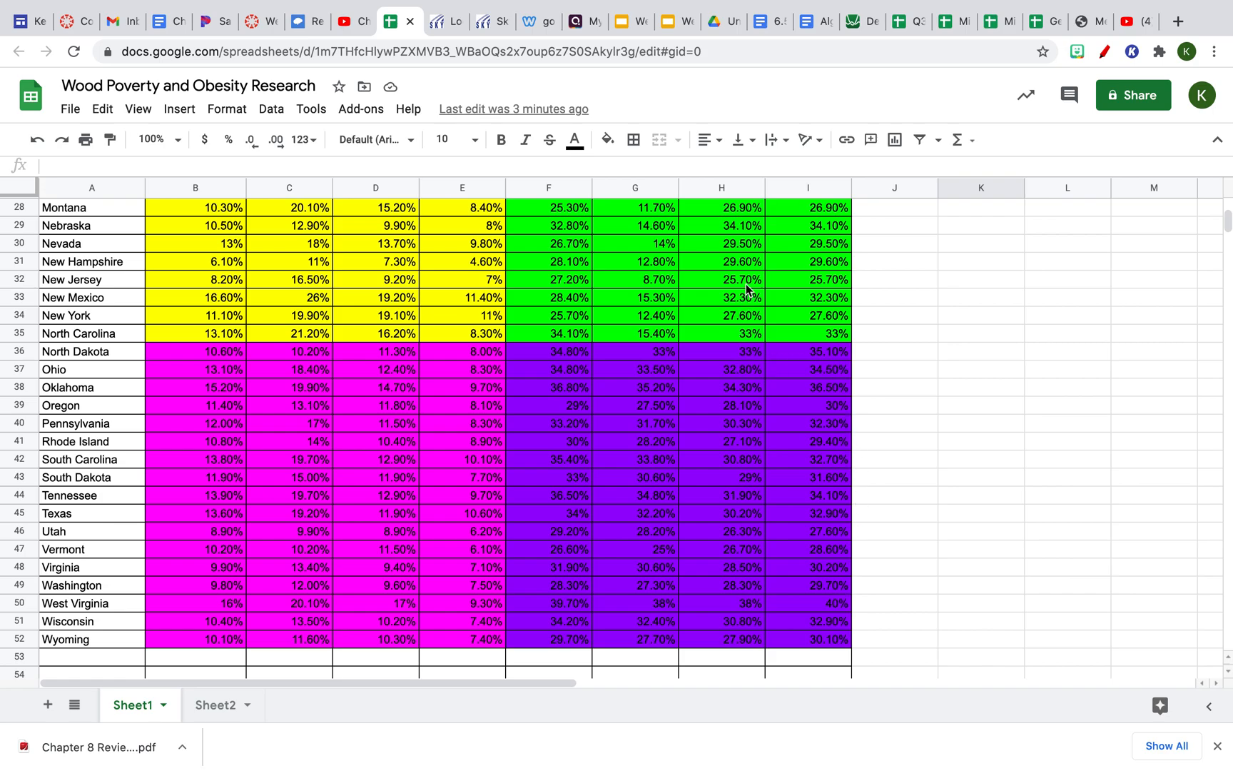
{"action": "scroll", "coordinate": [742, 333], "scroll_direction": "up", "scroll_amount": 8}
{"action": "scroll", "coordinate": [742, 333], "scroll_direction": "up", "scroll_amount": 1}
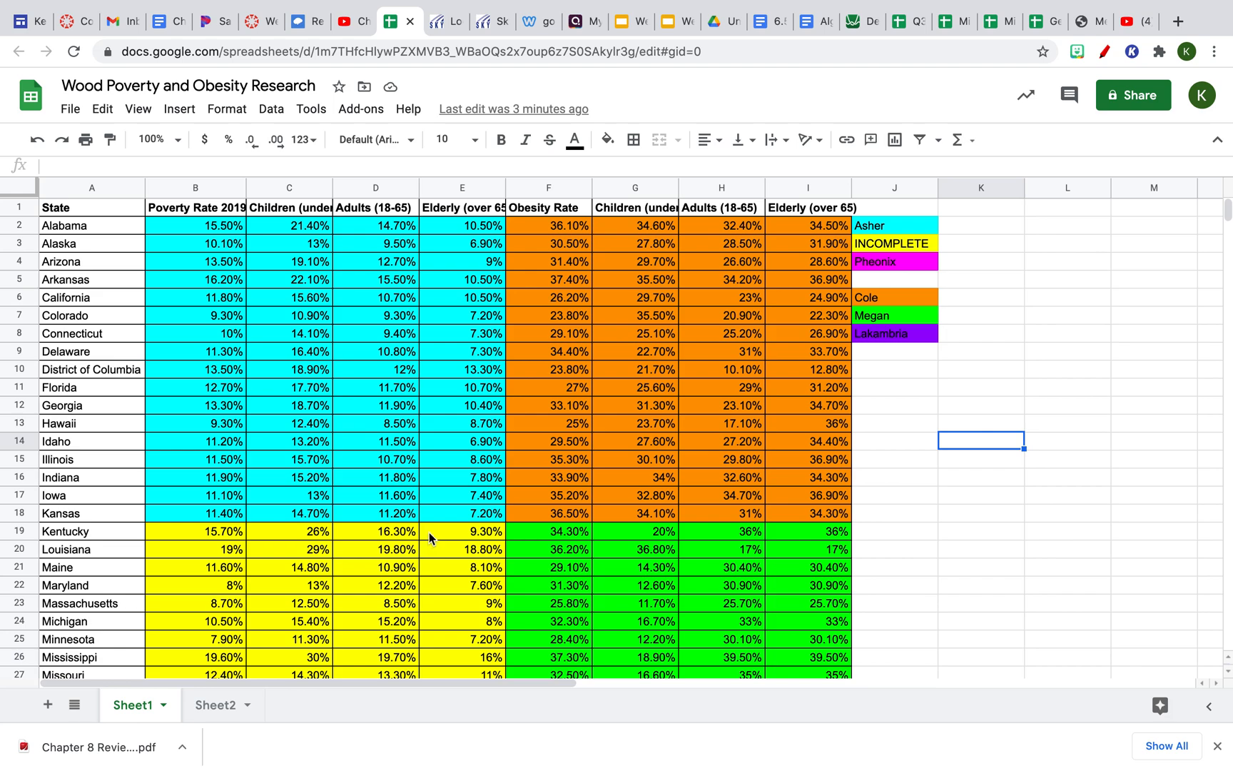
{"action": "left_click", "coordinate": [640, 211]}
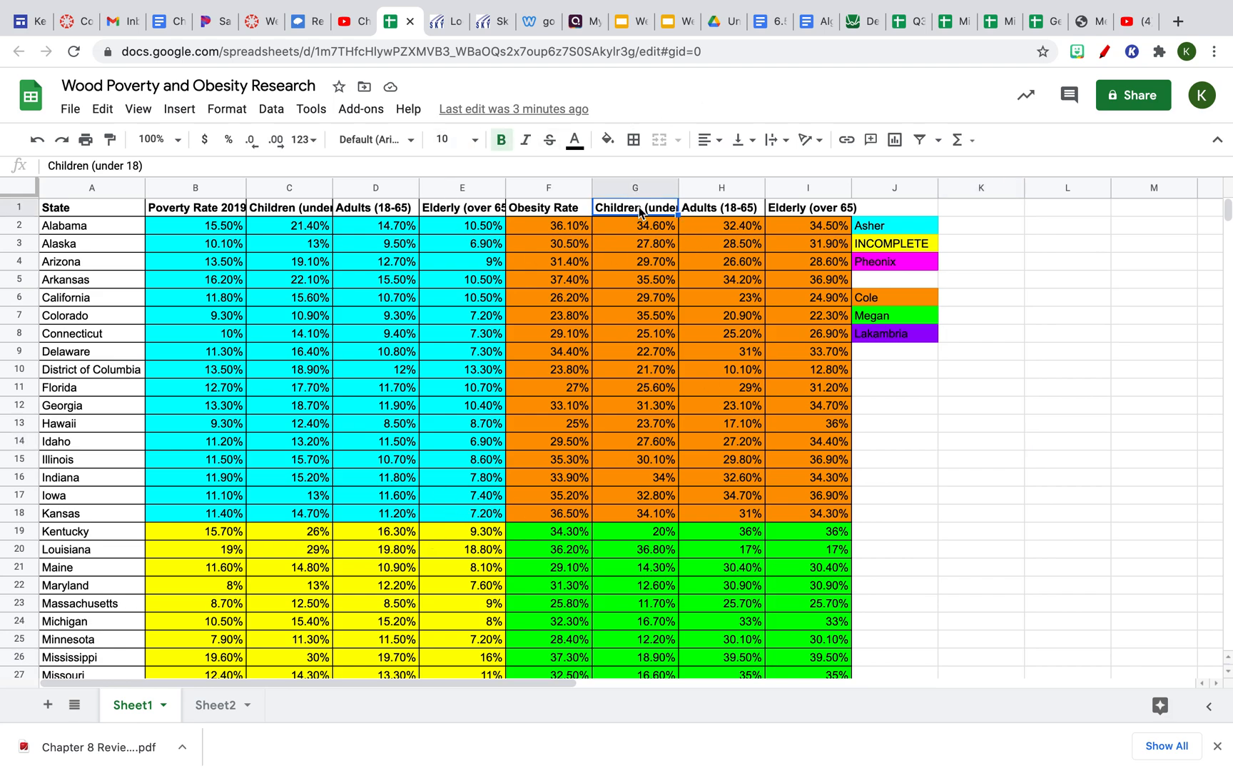
{"action": "left_click", "coordinate": [738, 209]}
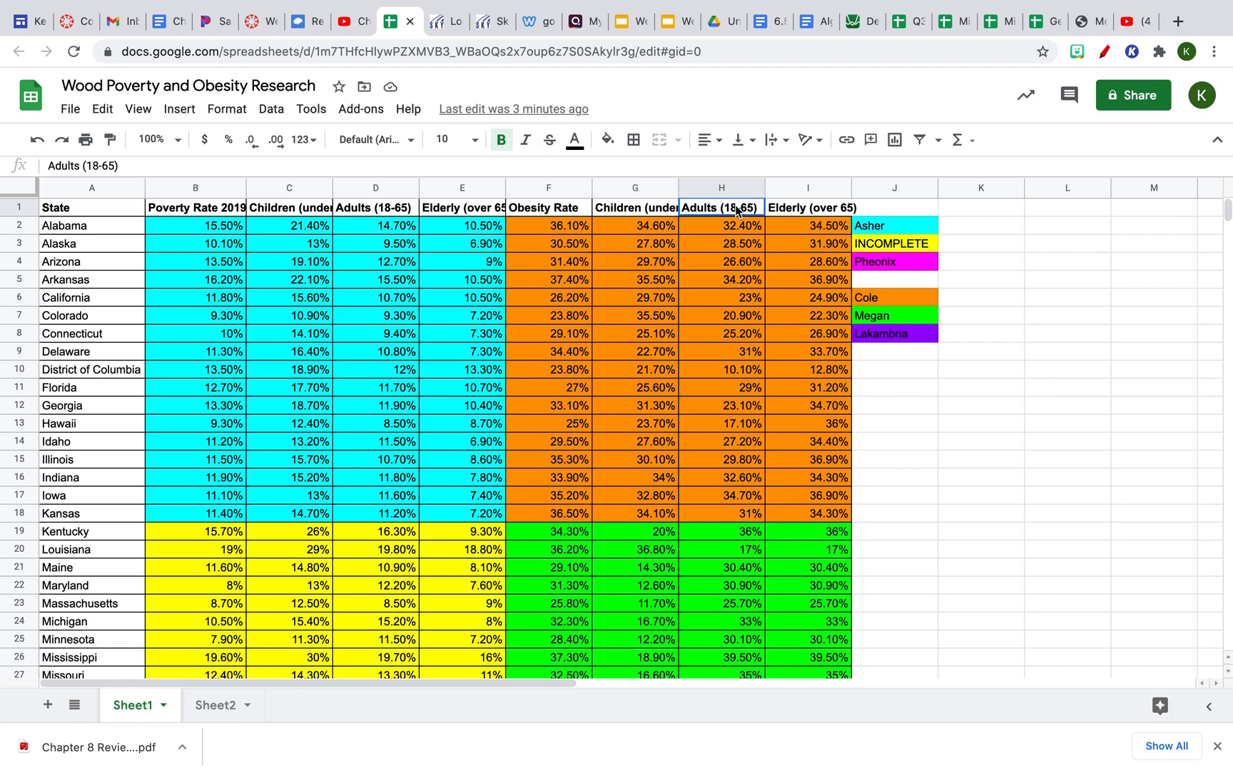
{"action": "left_click", "coordinate": [783, 209]}
{"action": "left_click", "coordinate": [640, 211]}
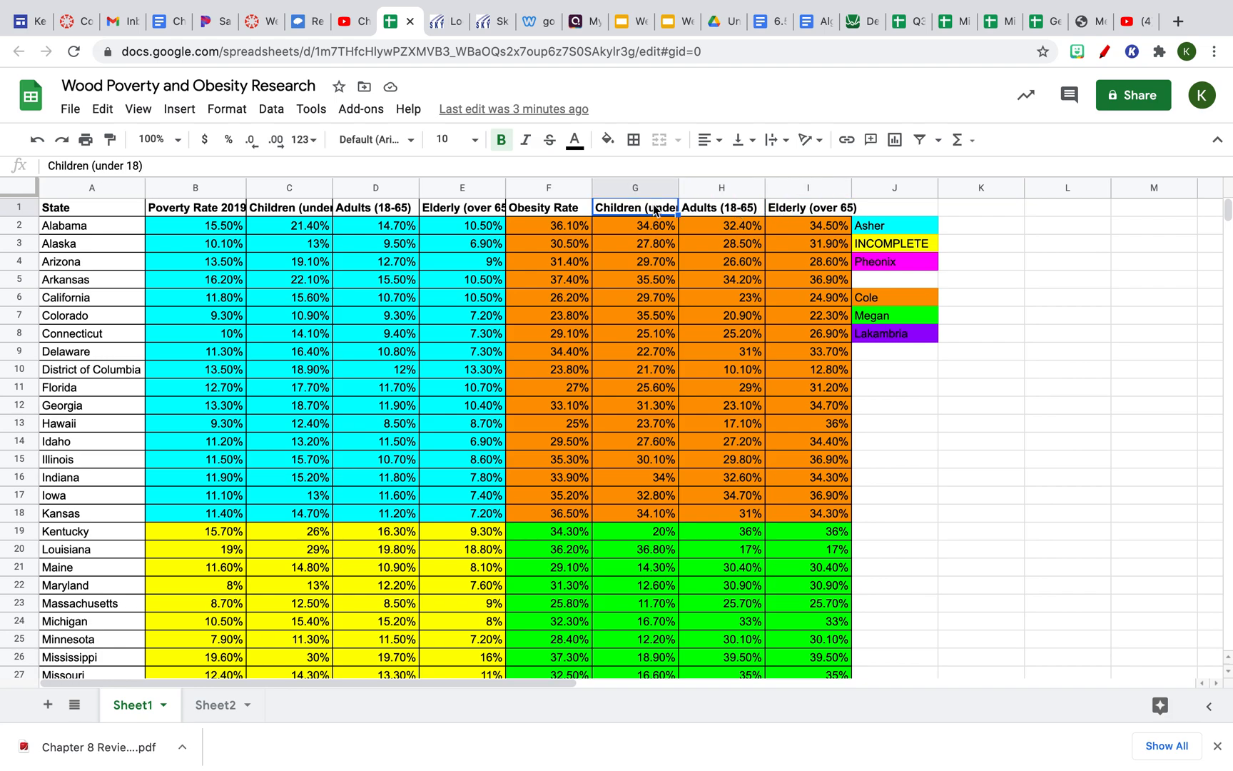
{"action": "left_click", "coordinate": [747, 210]}
{"action": "left_click", "coordinate": [817, 209]}
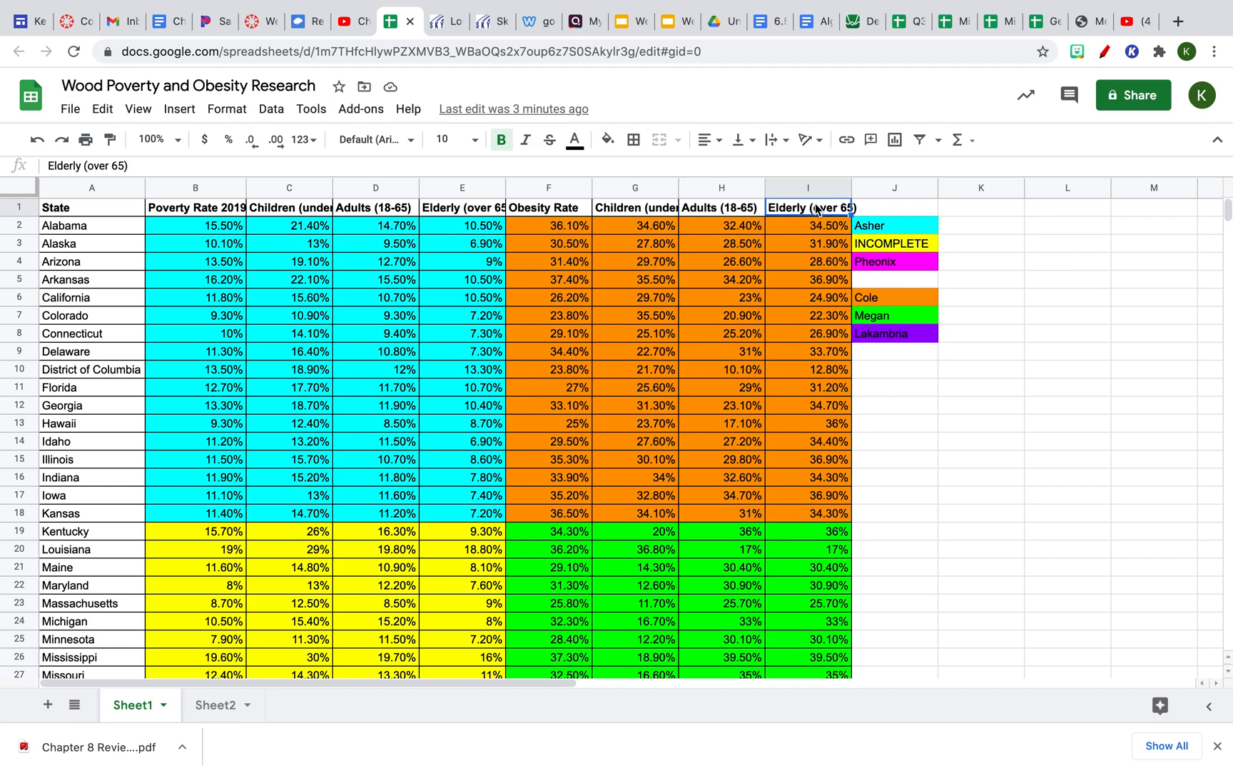
- Insert a chart from the poverty and obesity data in B1:I52, including the header row
{"action": "left_click", "coordinate": [182, 209]}
{"action": "left_click_drag", "start_coordinate": [179, 210], "coordinate": [826, 535]}
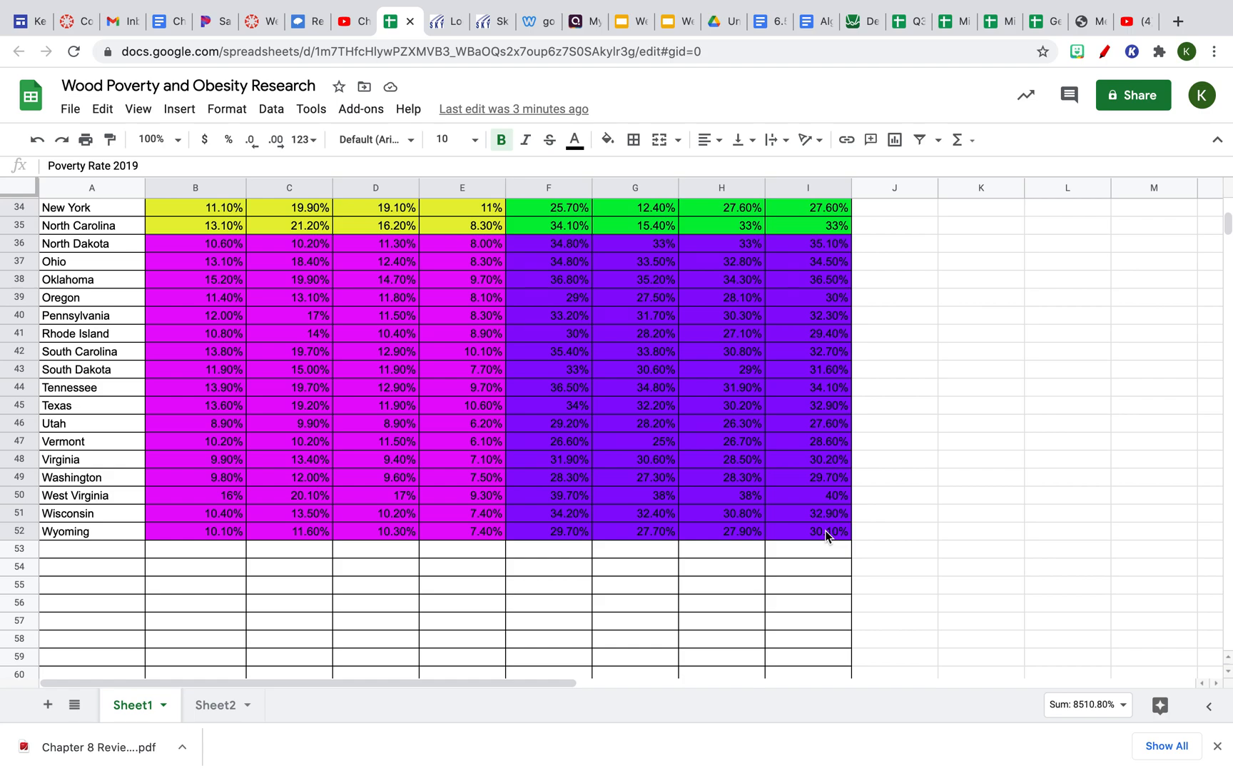
{"action": "left_click_drag", "start_coordinate": [827, 535], "coordinate": [826, 535]}
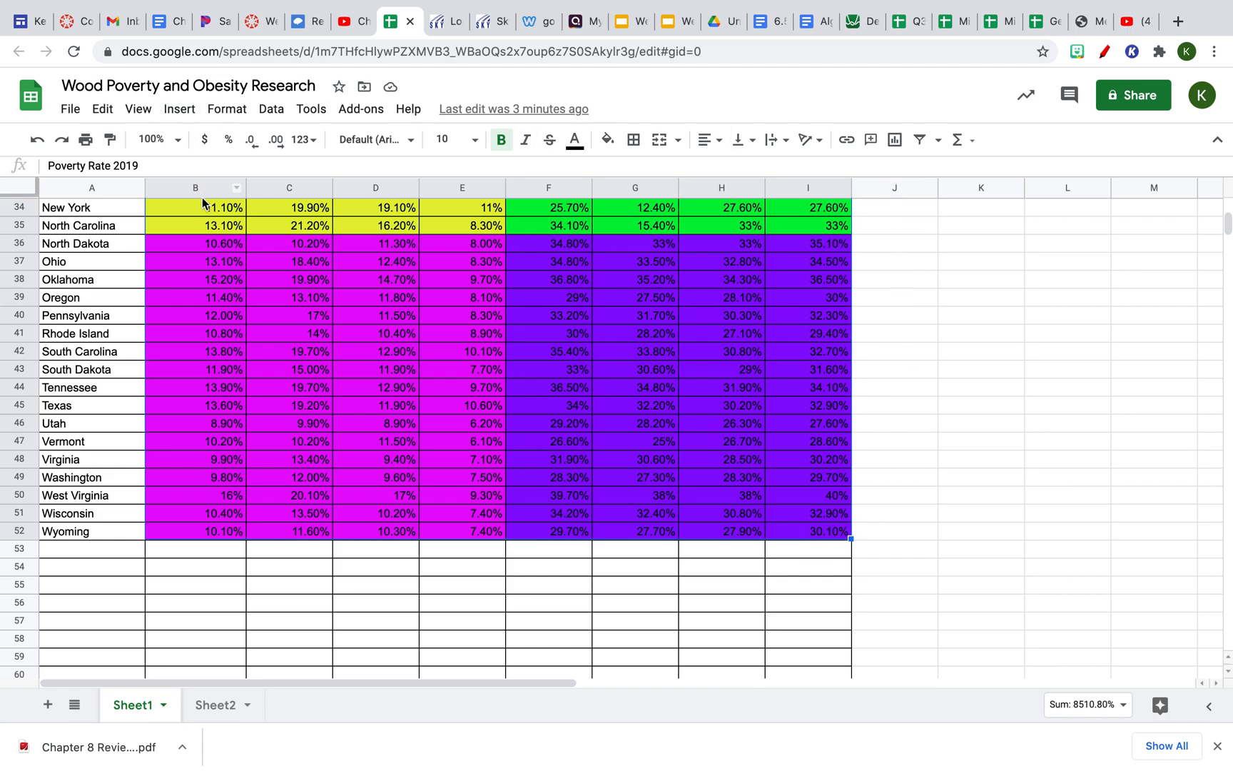
{"action": "left_click", "coordinate": [178, 109]}
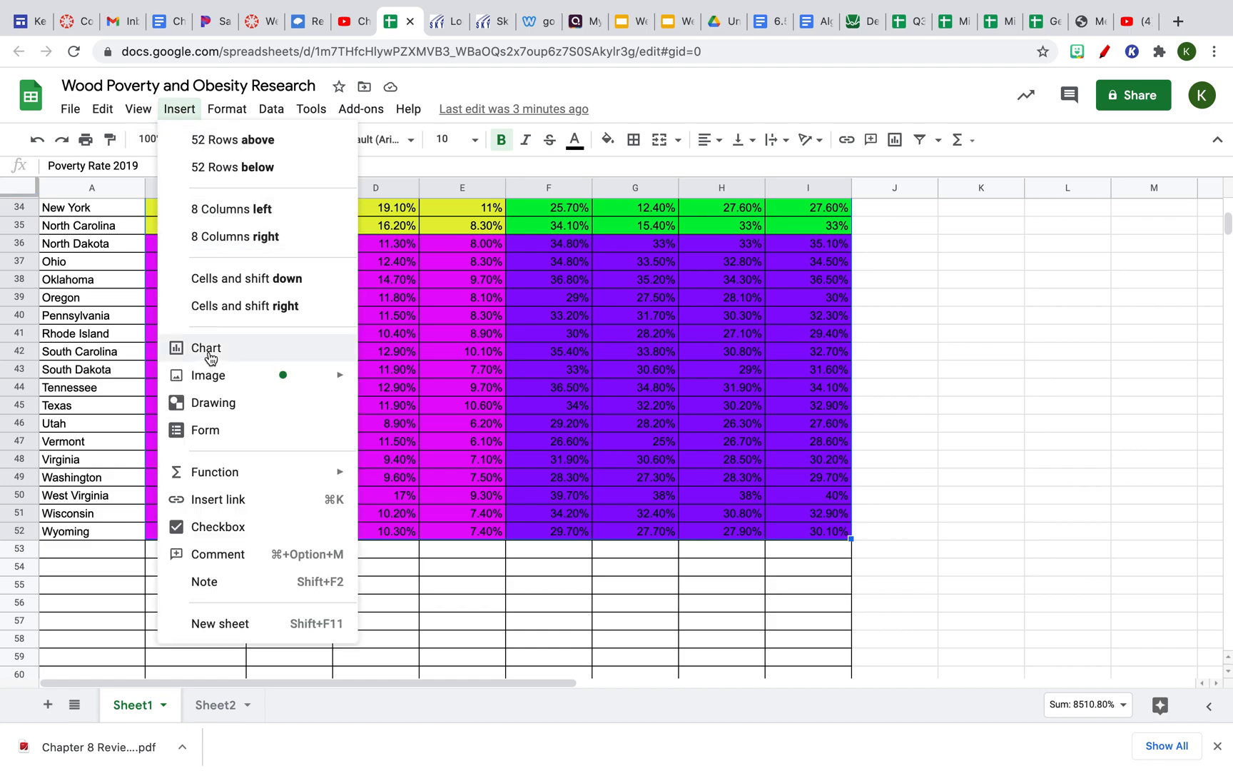
{"action": "left_click", "coordinate": [896, 141]}
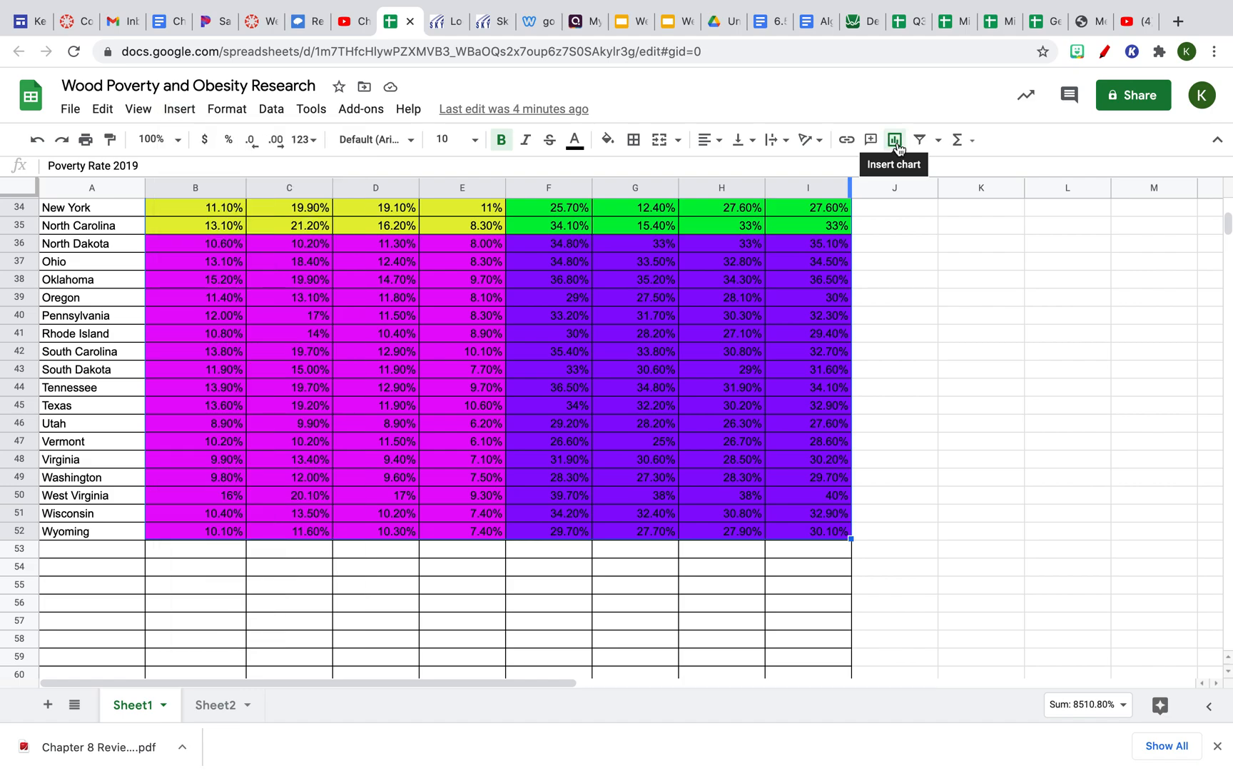
{"action": "left_click", "coordinate": [896, 141]}
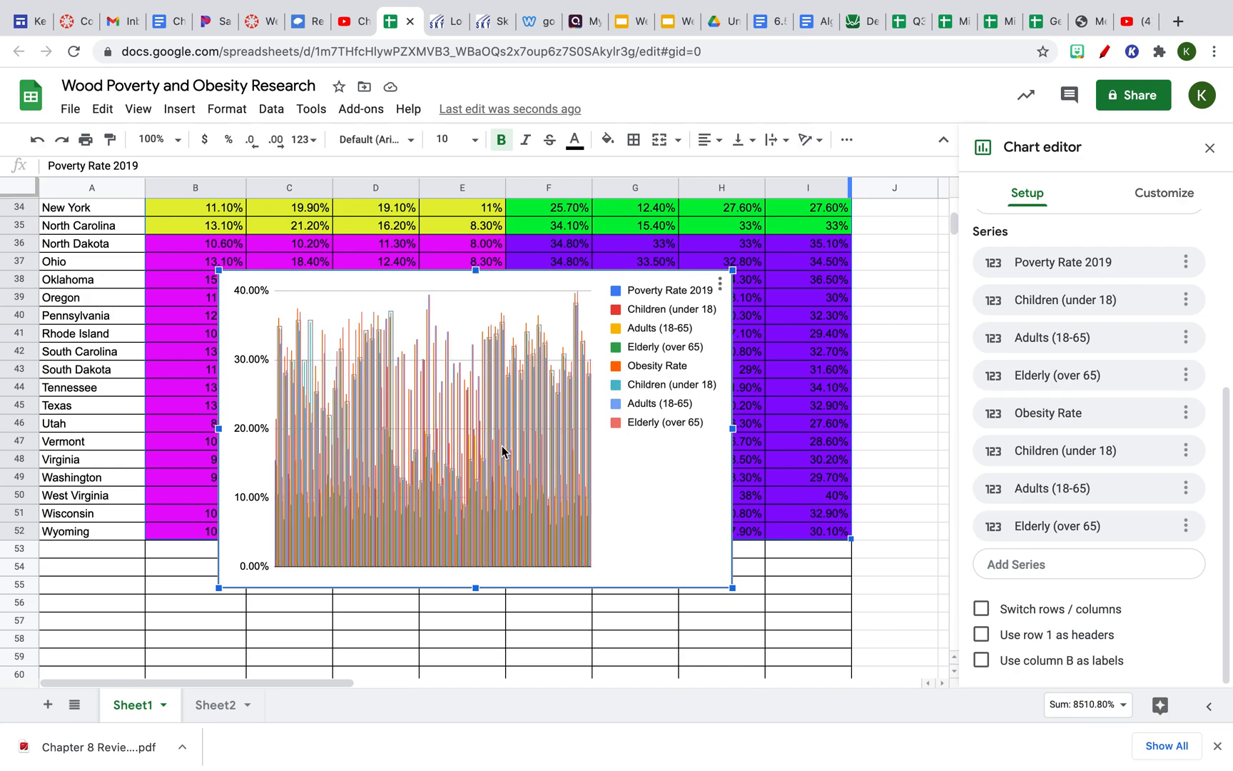
- Change the chart type to Scatter chart
{"action": "scroll", "coordinate": [1107, 371], "scroll_direction": "up", "scroll_amount": 4}
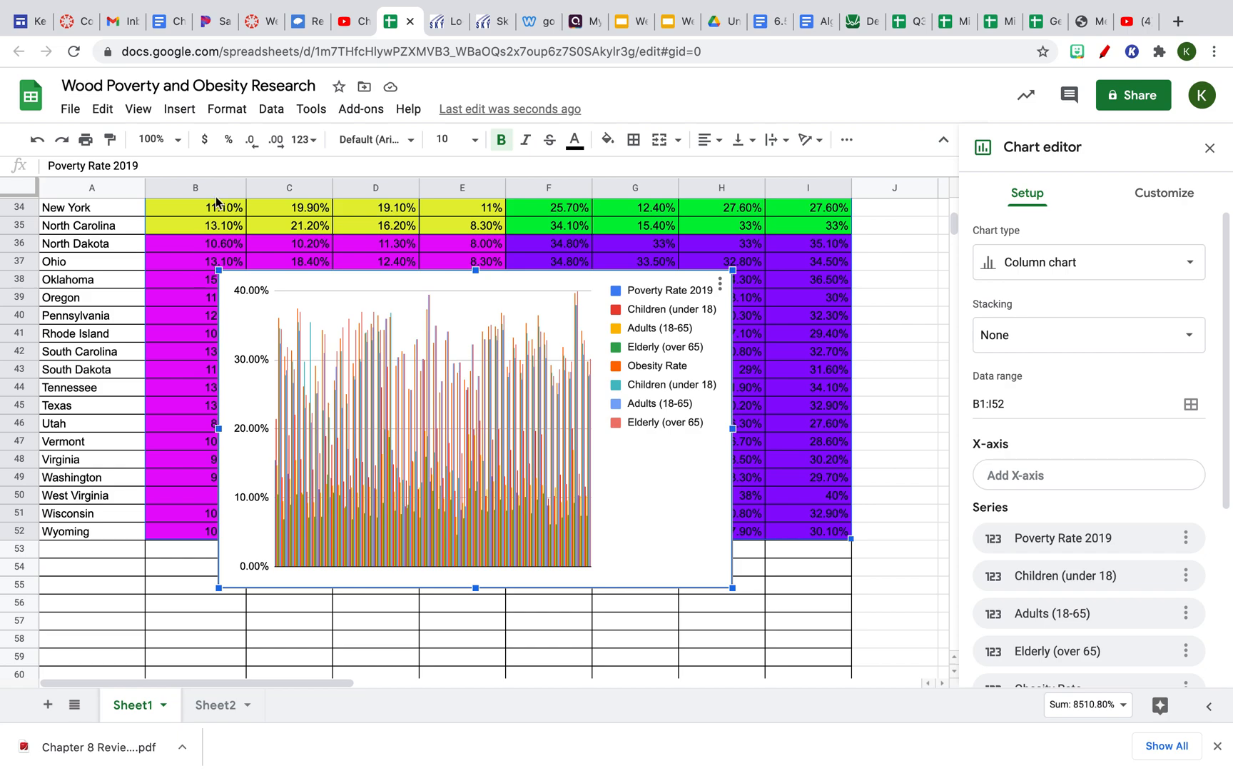
{"action": "scroll", "coordinate": [203, 253], "scroll_direction": "up", "scroll_amount": 3}
{"action": "scroll", "coordinate": [203, 252], "scroll_direction": "up", "scroll_amount": 8}
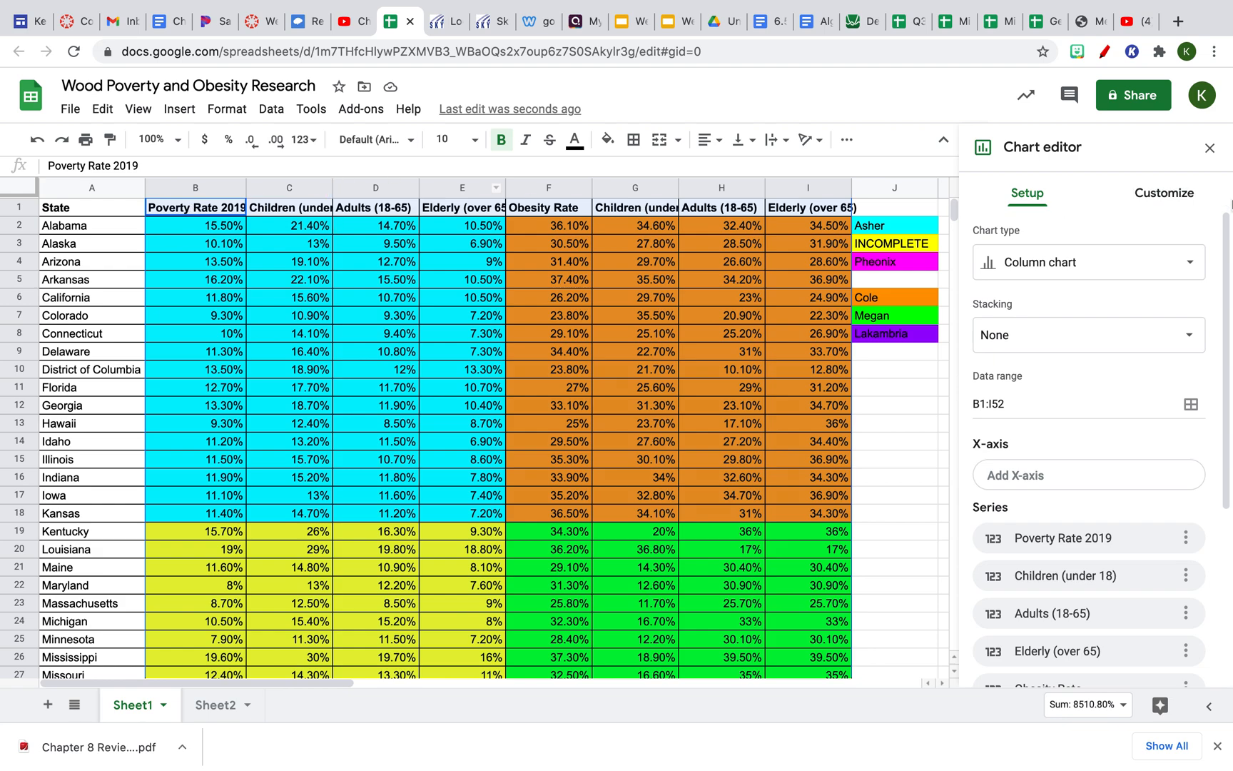
{"action": "left_click", "coordinate": [1115, 264]}
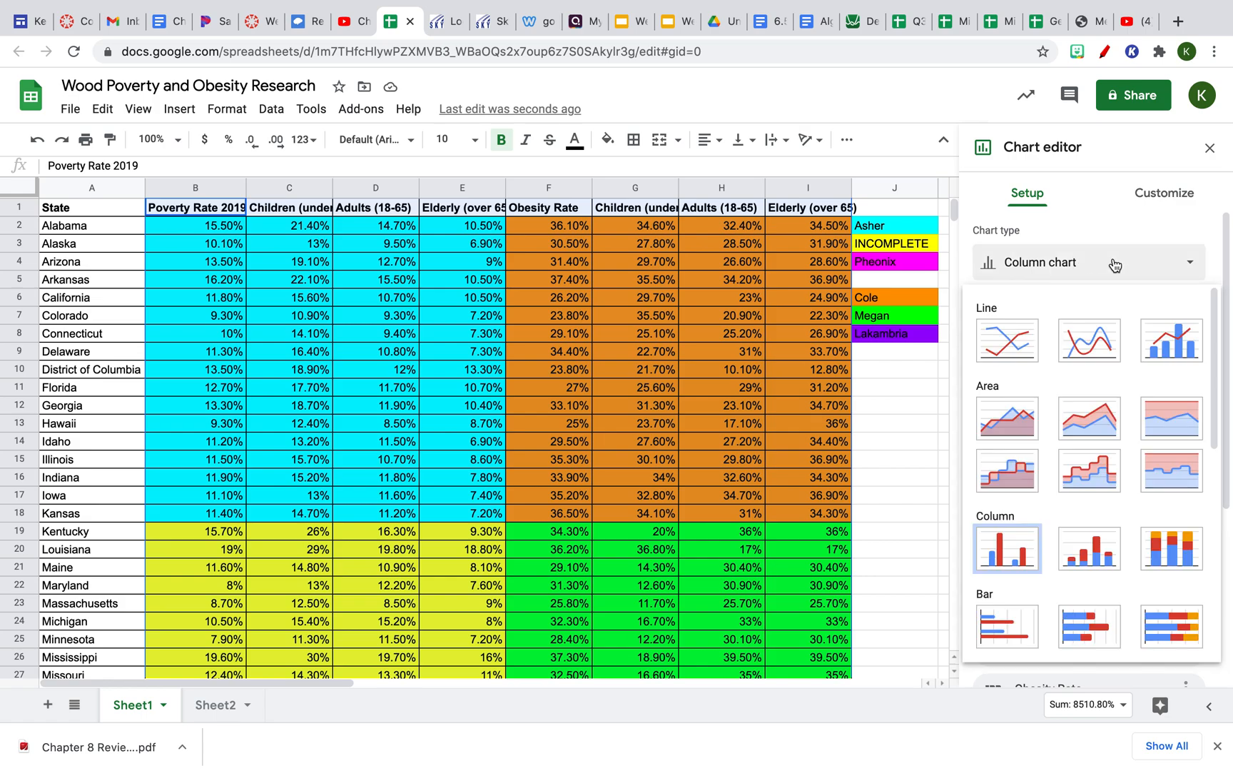
{"action": "scroll", "coordinate": [1095, 546], "scroll_direction": "down", "scroll_amount": 2}
{"action": "scroll", "coordinate": [1095, 548], "scroll_direction": "down", "scroll_amount": 3}
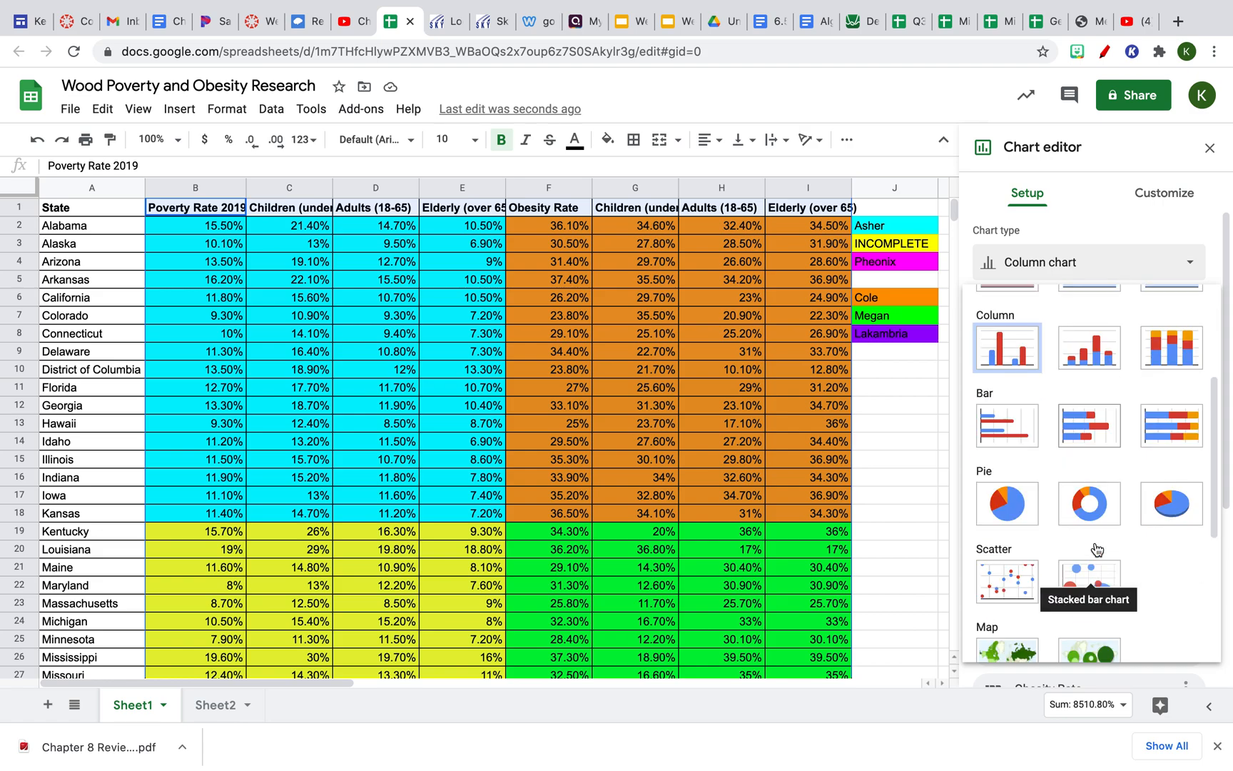
{"action": "left_click", "coordinate": [1004, 559]}
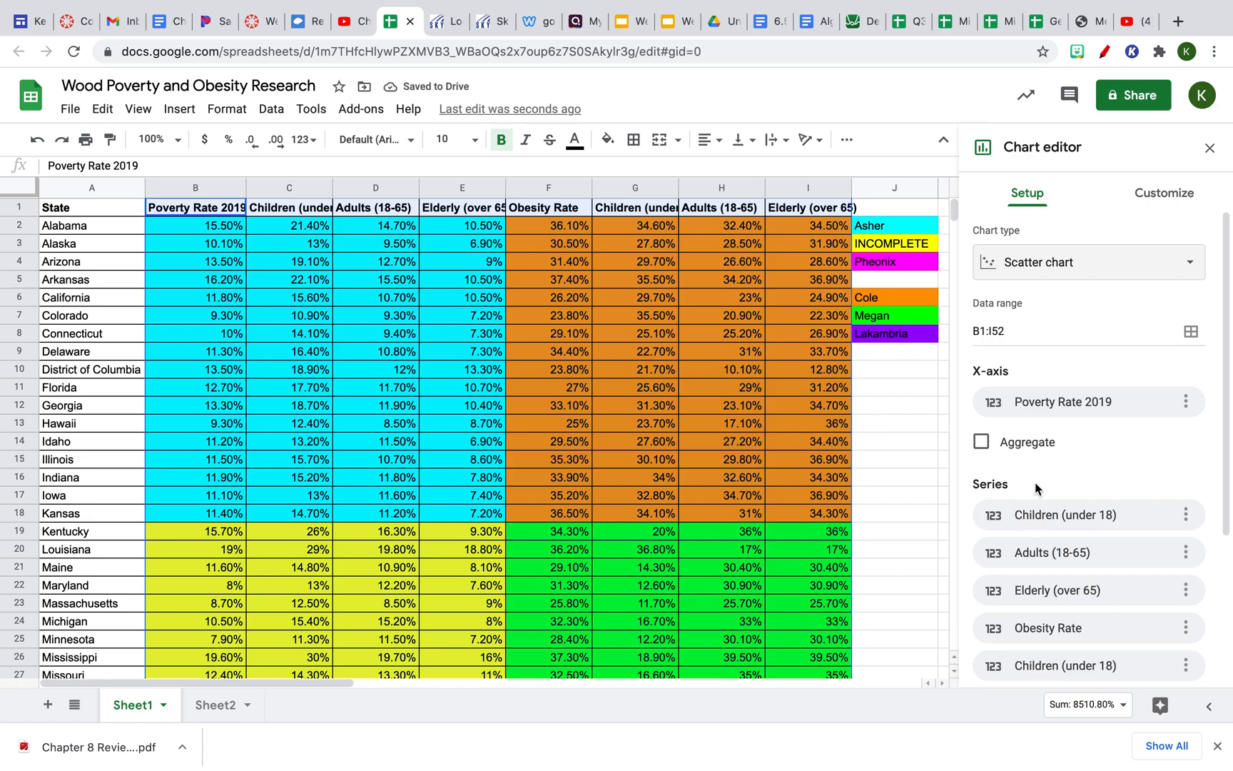
- Set the scatter chart to use row 1 as headers and stop using column B as labels
{"action": "scroll", "coordinate": [914, 456], "scroll_direction": "down", "scroll_amount": 3}
{"action": "scroll", "coordinate": [909, 465], "scroll_direction": "down", "scroll_amount": 10}
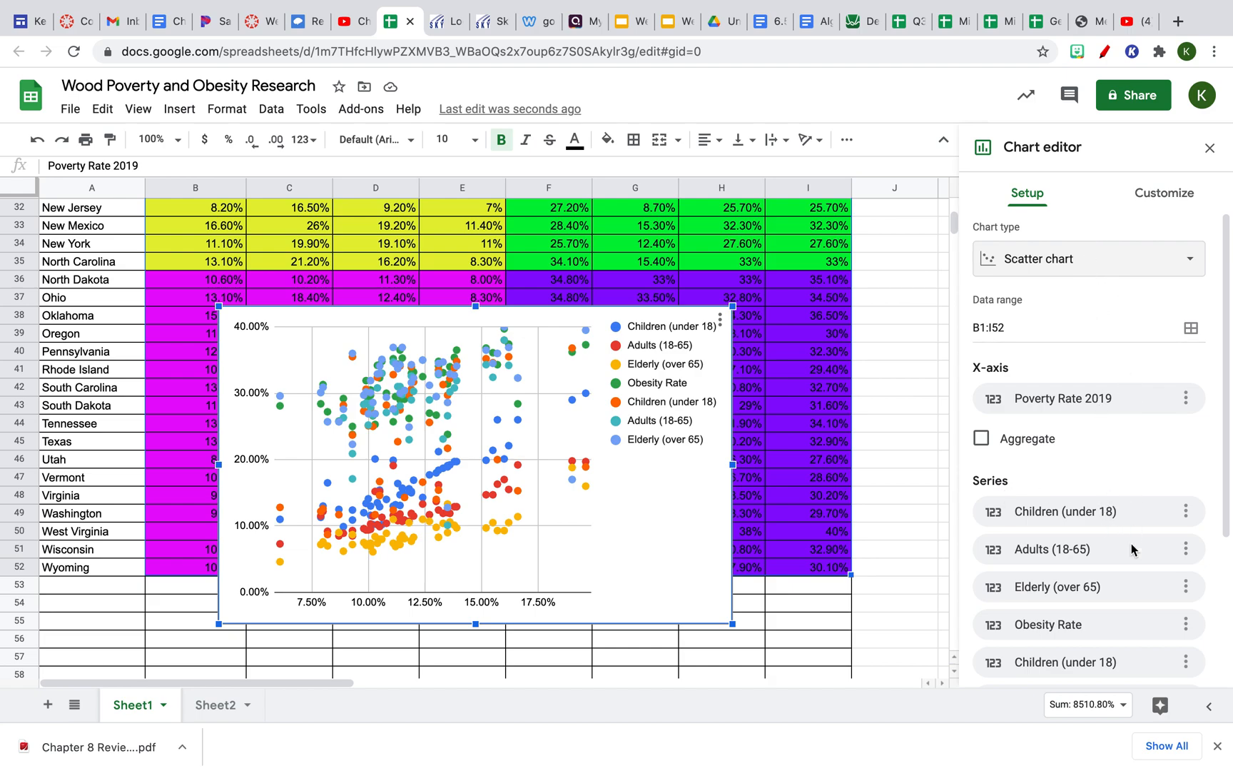
{"action": "scroll", "coordinate": [1125, 463], "scroll_direction": "down", "scroll_amount": 1}
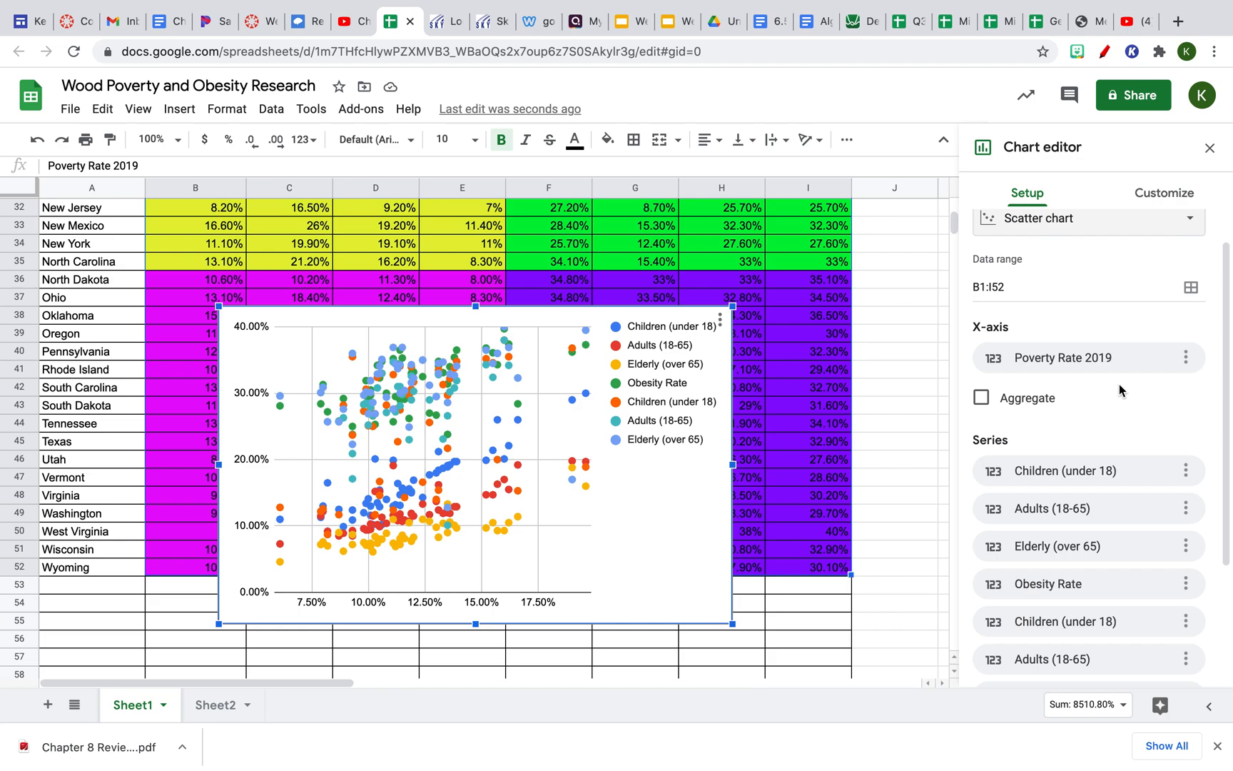
{"action": "scroll", "coordinate": [1119, 385], "scroll_direction": "down", "scroll_amount": 1}
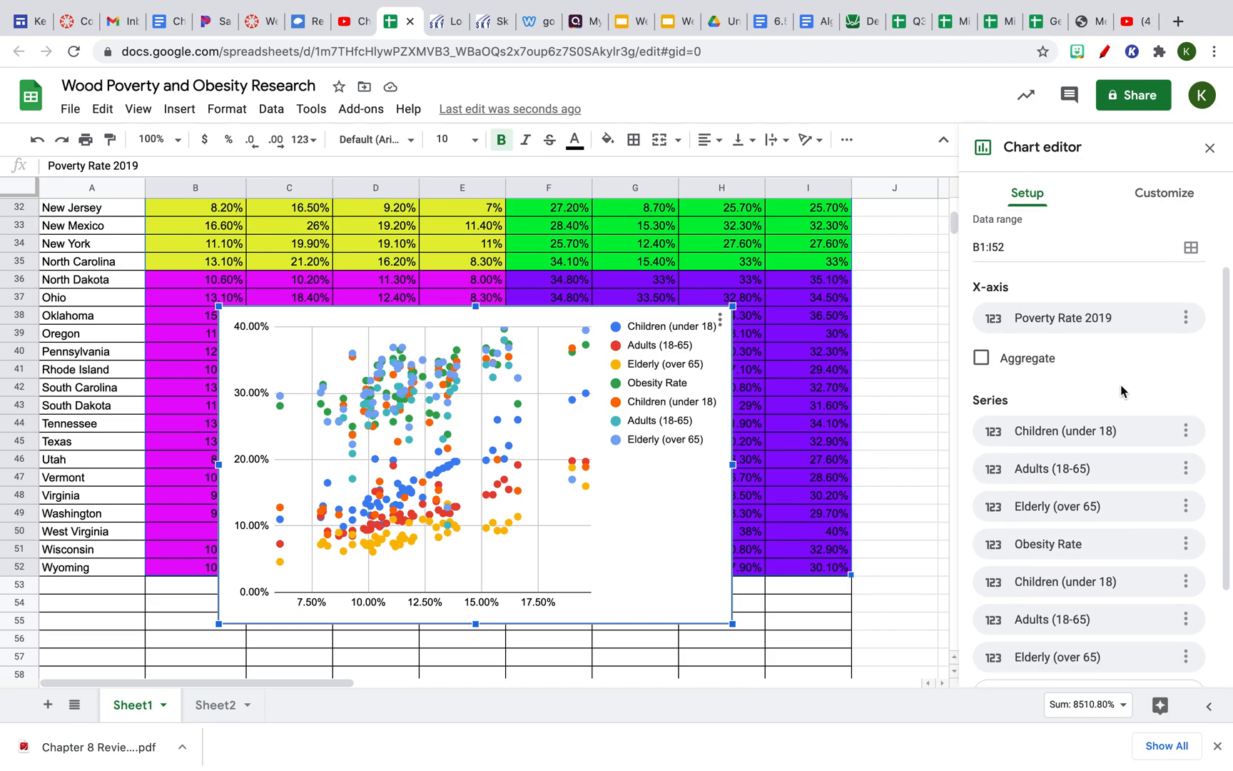
{"action": "scroll", "coordinate": [1120, 385], "scroll_direction": "down", "scroll_amount": 3}
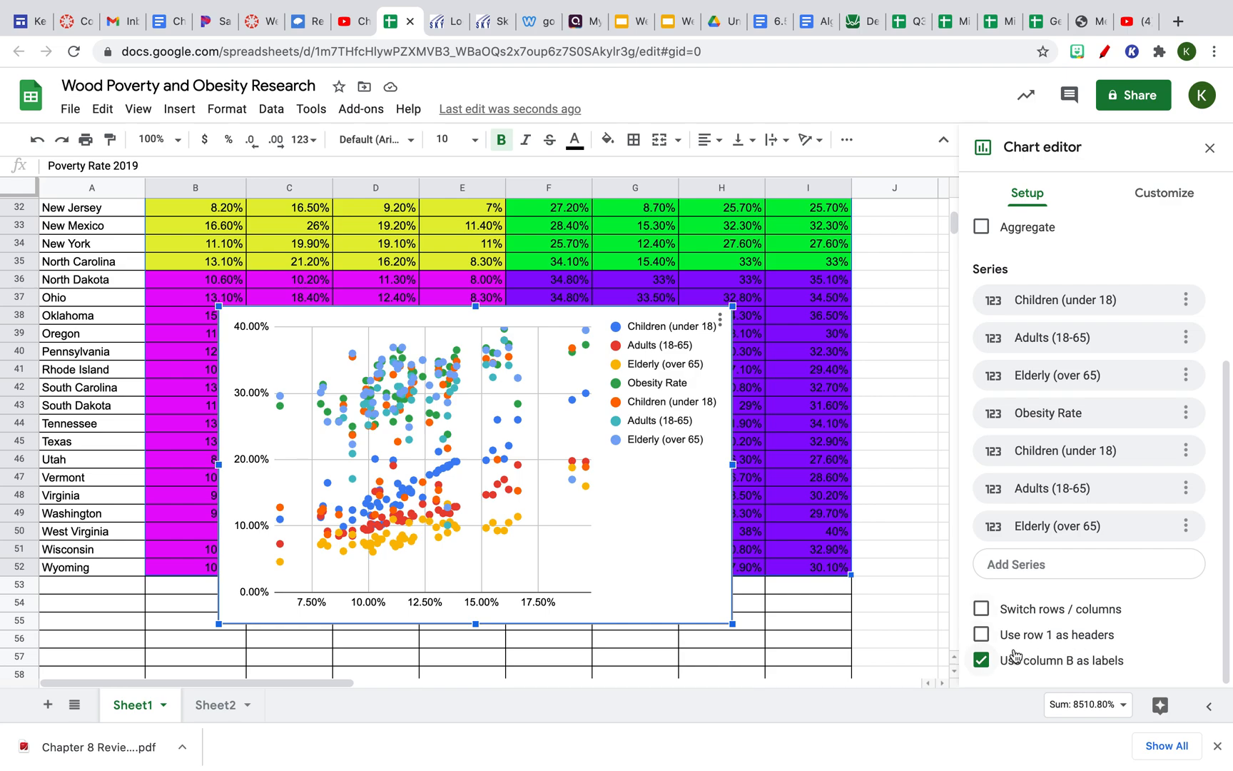
{"action": "left_click", "coordinate": [982, 635]}
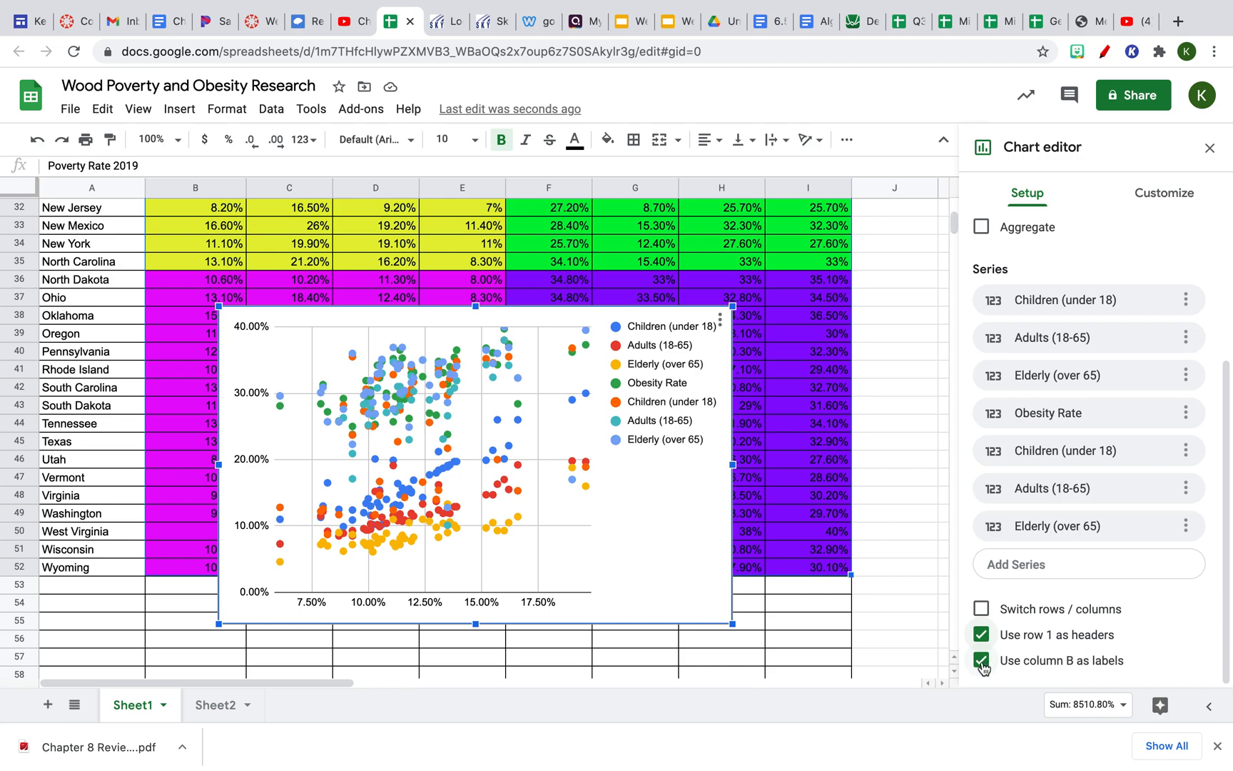
{"action": "left_click", "coordinate": [982, 661]}
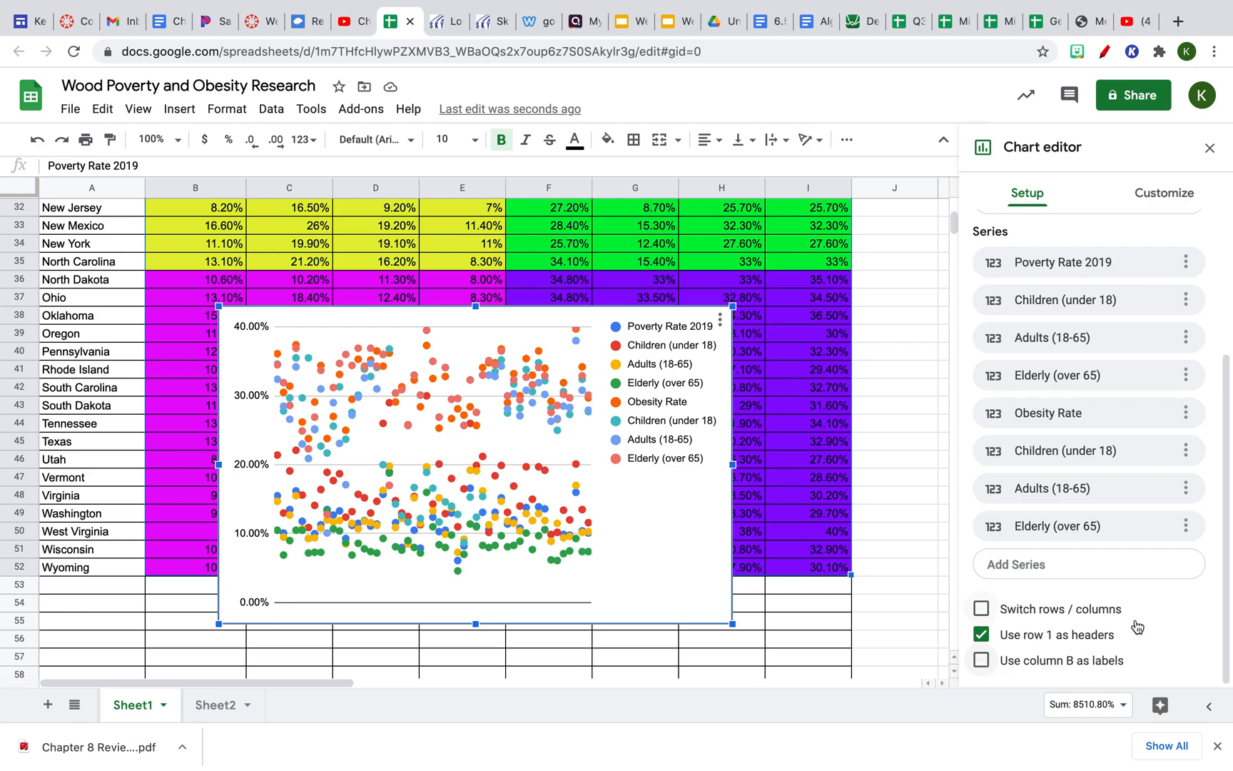
- Review the scatter chart's data range, series list and chart style options
{"action": "scroll", "coordinate": [1148, 623], "scroll_direction": "down", "scroll_amount": 4}
{"action": "scroll", "coordinate": [1150, 583], "scroll_direction": "up", "scroll_amount": 5}
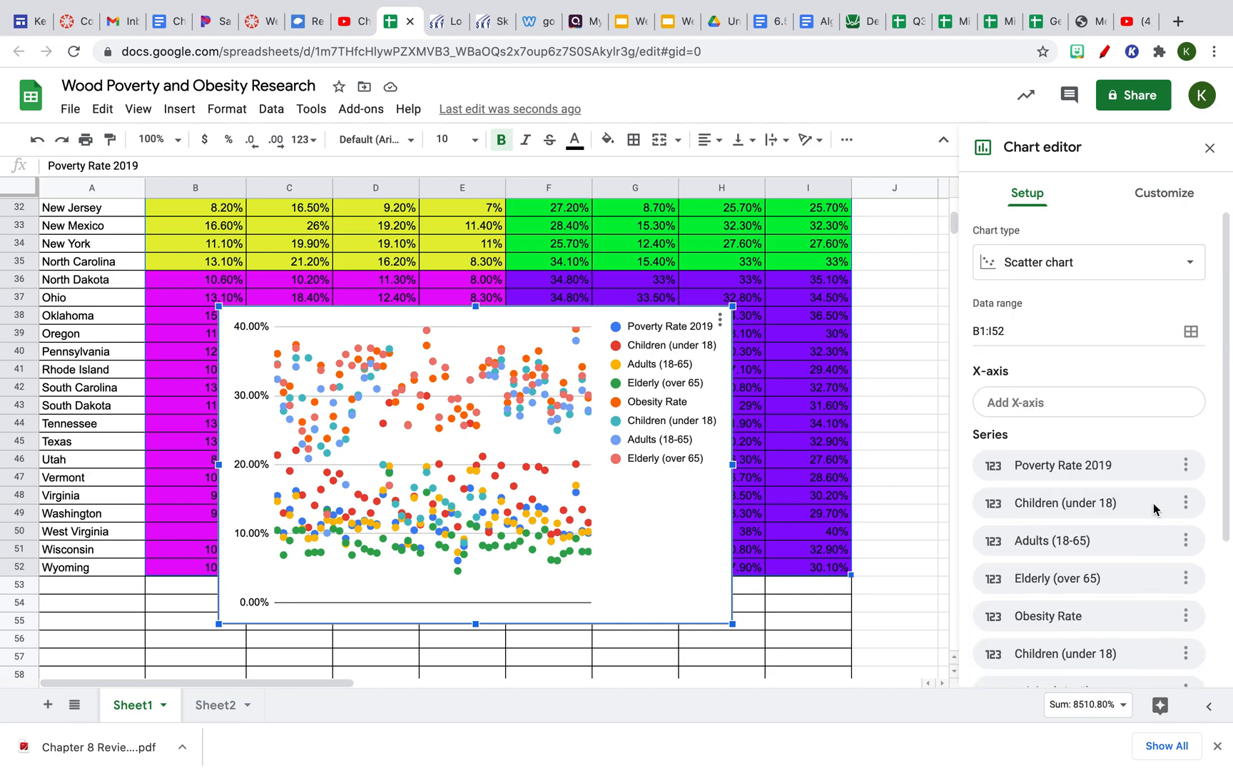
{"action": "scroll", "coordinate": [1156, 492], "scroll_direction": "down", "scroll_amount": 5}
{"action": "scroll", "coordinate": [1157, 476], "scroll_direction": "up", "scroll_amount": 5}
{"action": "left_click", "coordinate": [1165, 194]}
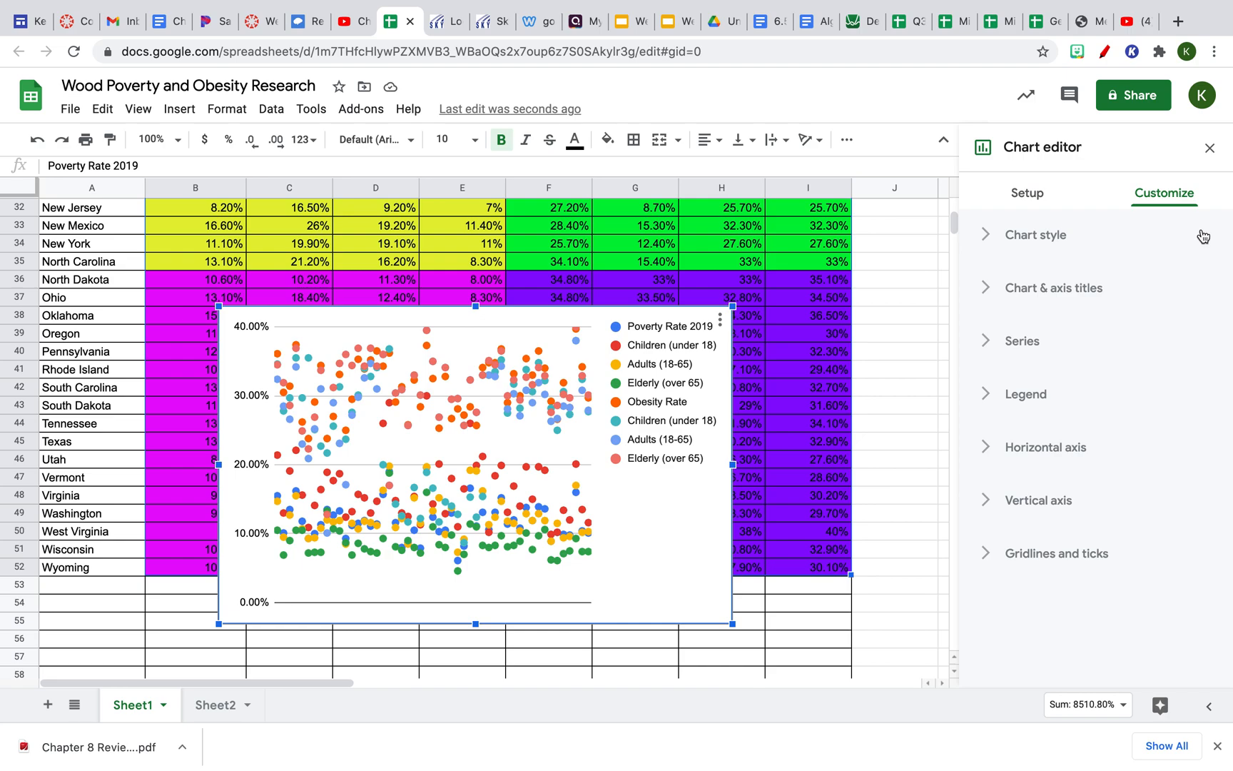
{"action": "left_click", "coordinate": [987, 241]}
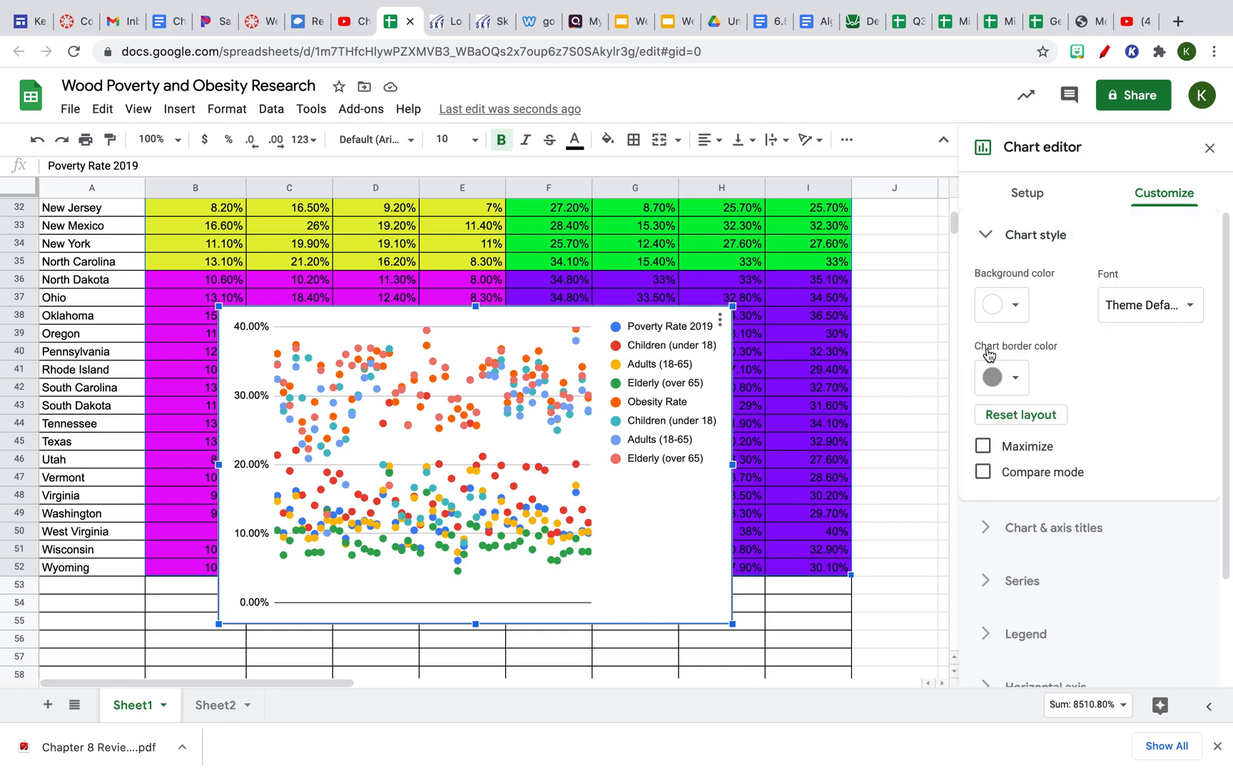
{"action": "left_click", "coordinate": [985, 240]}
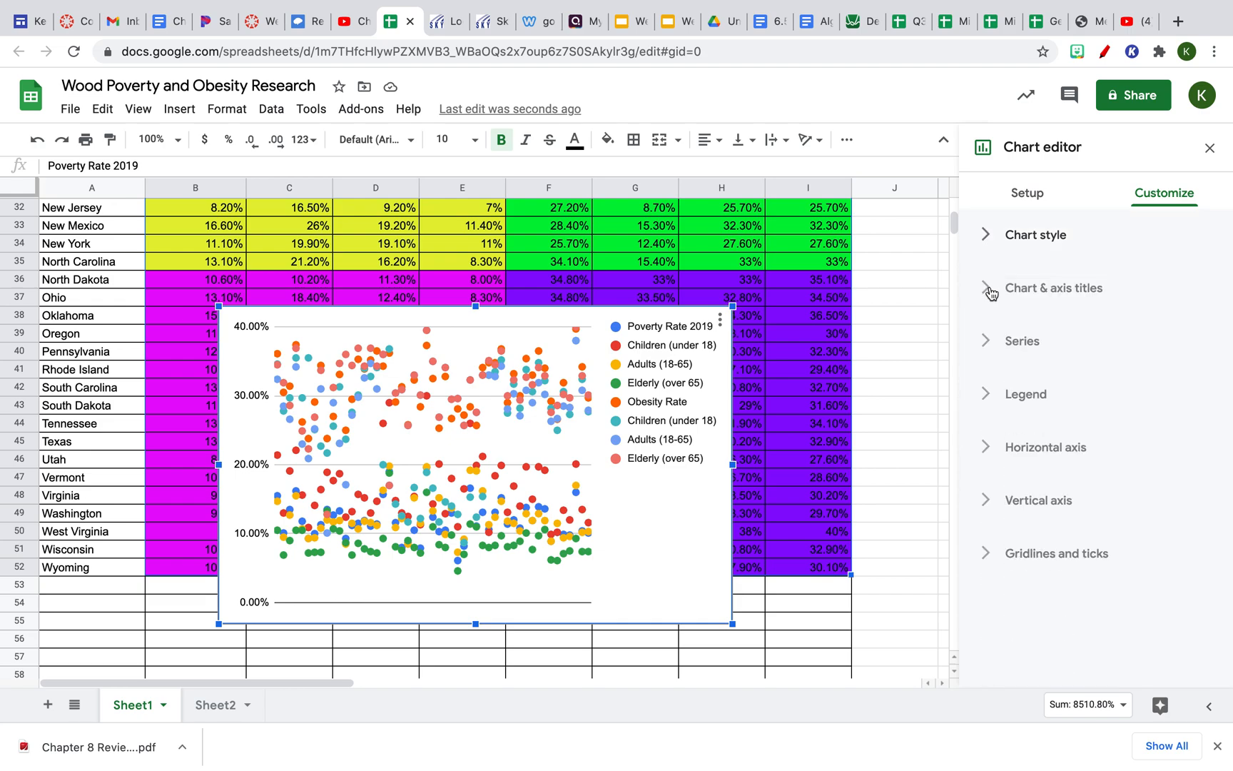
- Examine the chart and axis title settings, including the horizontal and vertical axis title options
{"action": "left_click", "coordinate": [989, 288]}
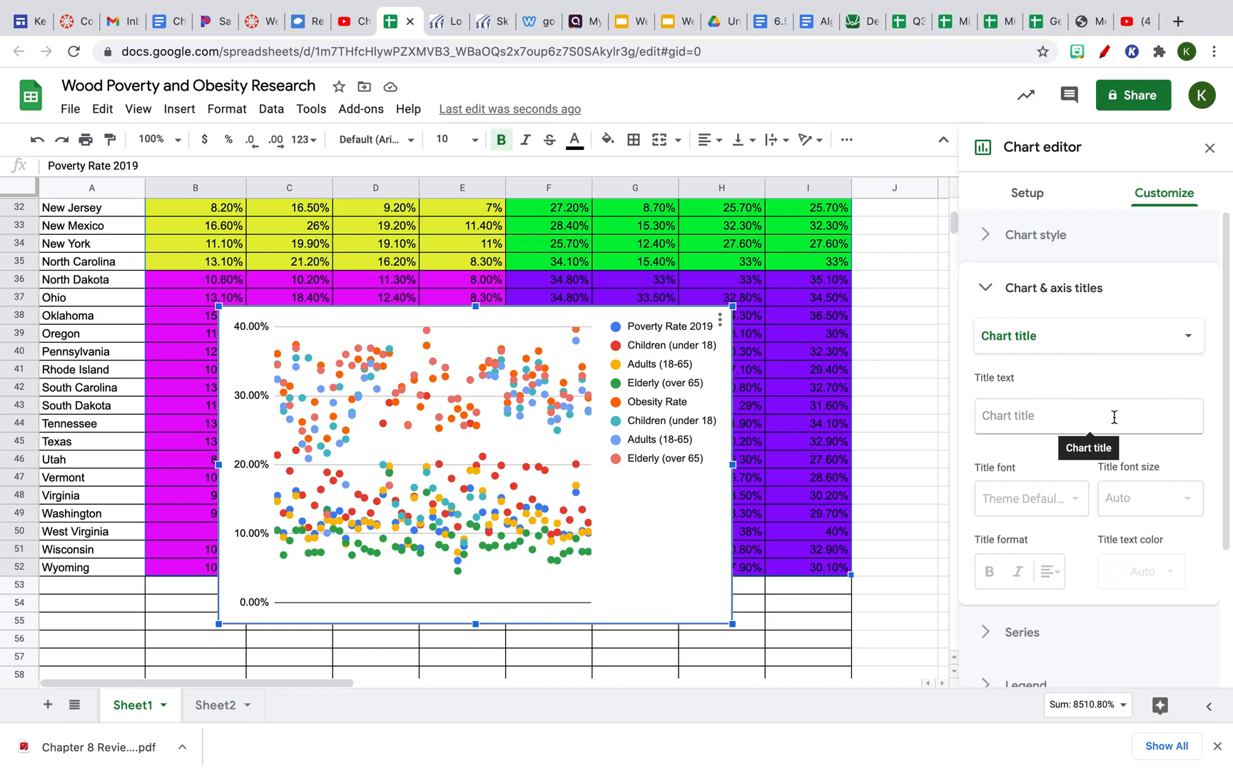
{"action": "left_click", "coordinate": [1106, 330]}
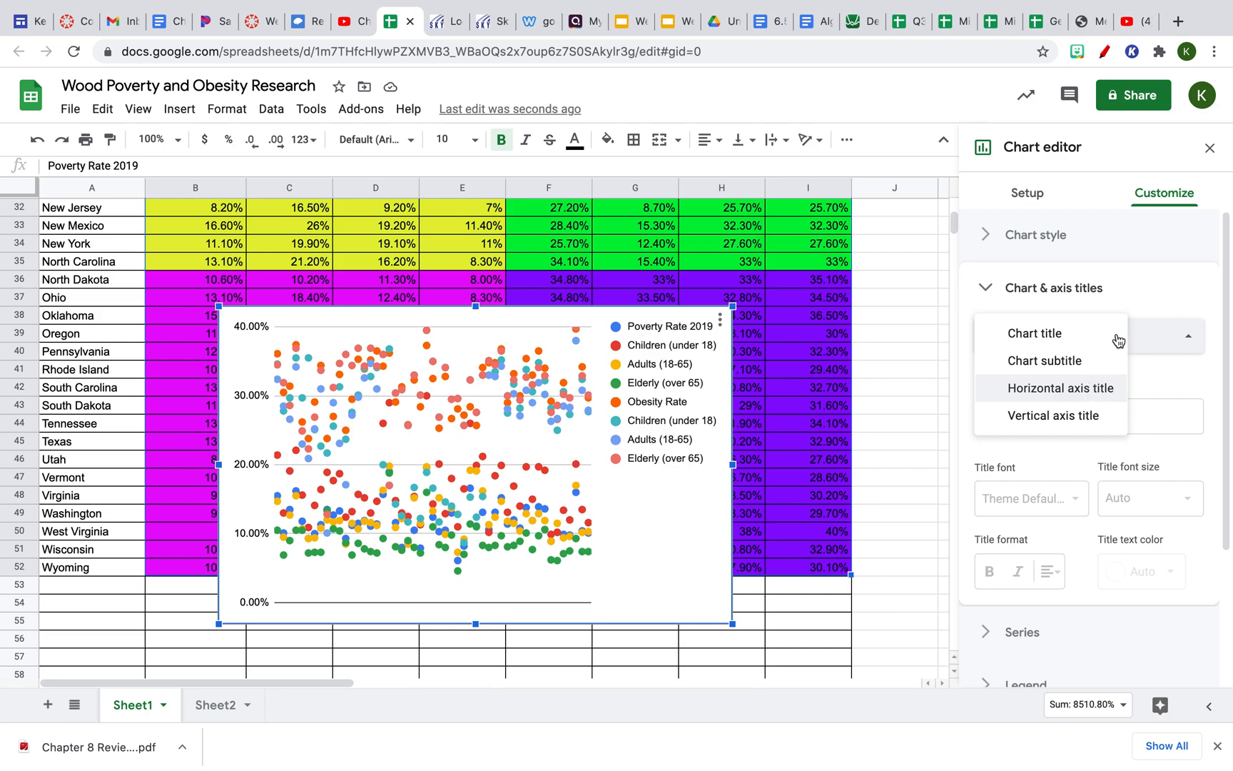
{"action": "left_click", "coordinate": [1111, 388]}
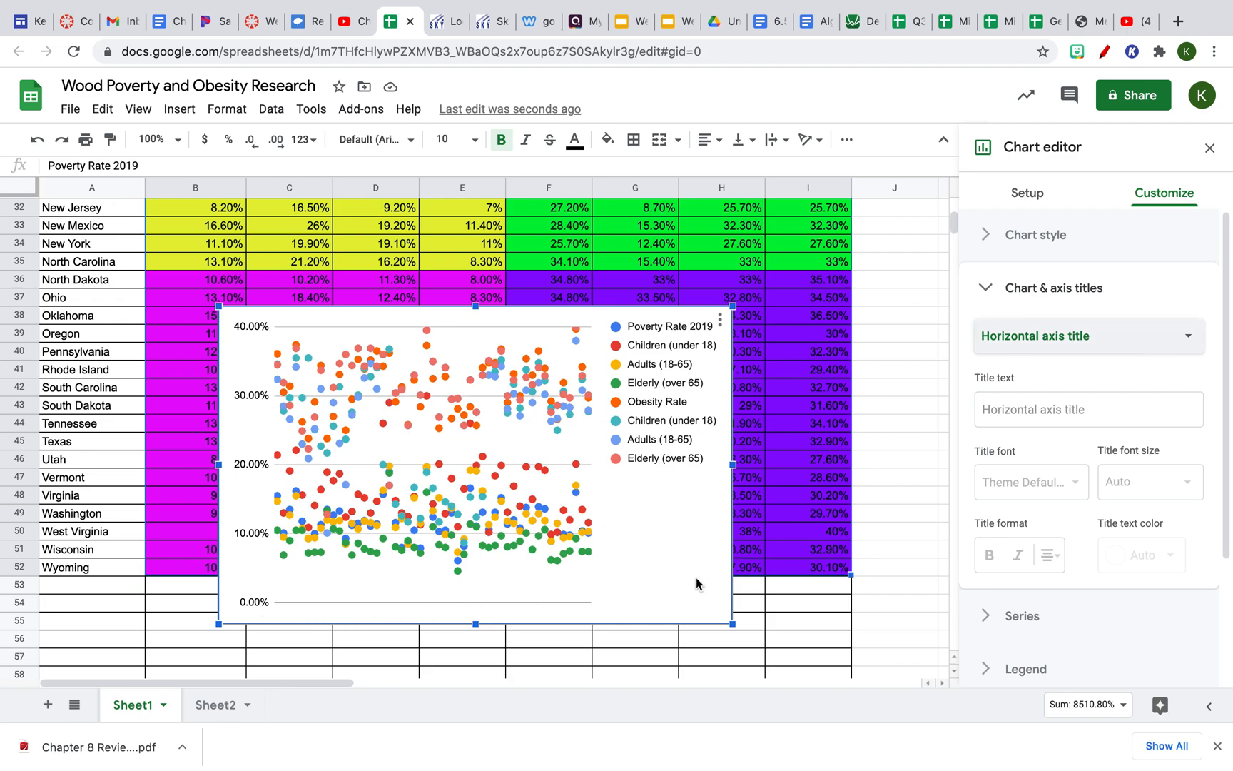
{"action": "left_click", "coordinate": [1085, 411]}
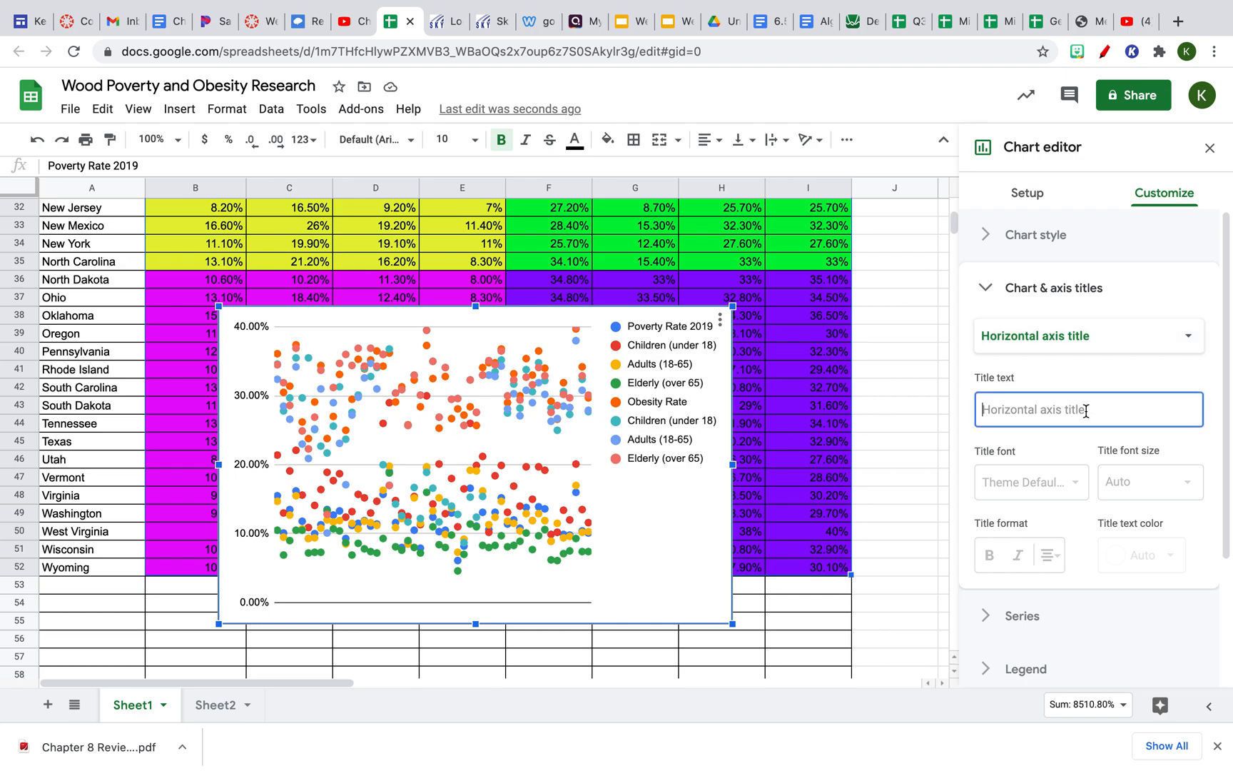
{"action": "left_click", "coordinate": [1124, 340]}
{"action": "left_click", "coordinate": [1073, 363]}
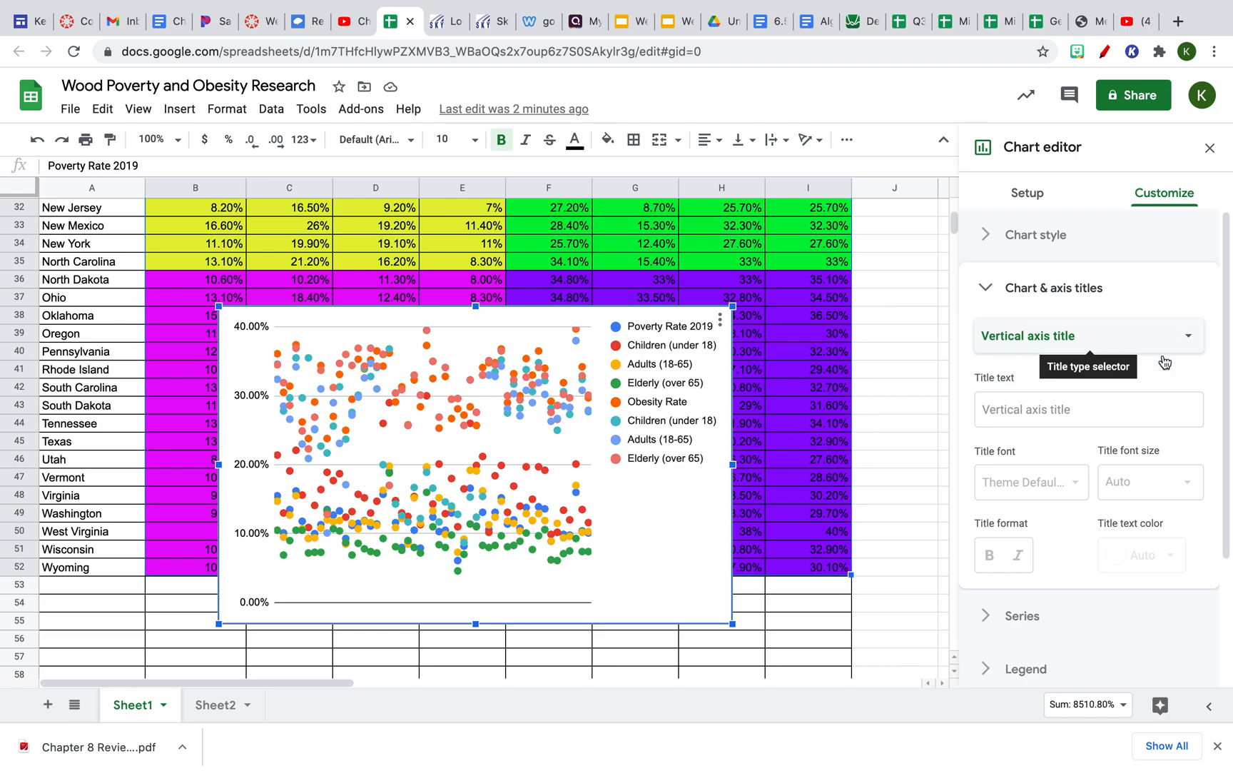
{"action": "scroll", "coordinate": [1156, 375], "scroll_direction": "down", "scroll_amount": 3}
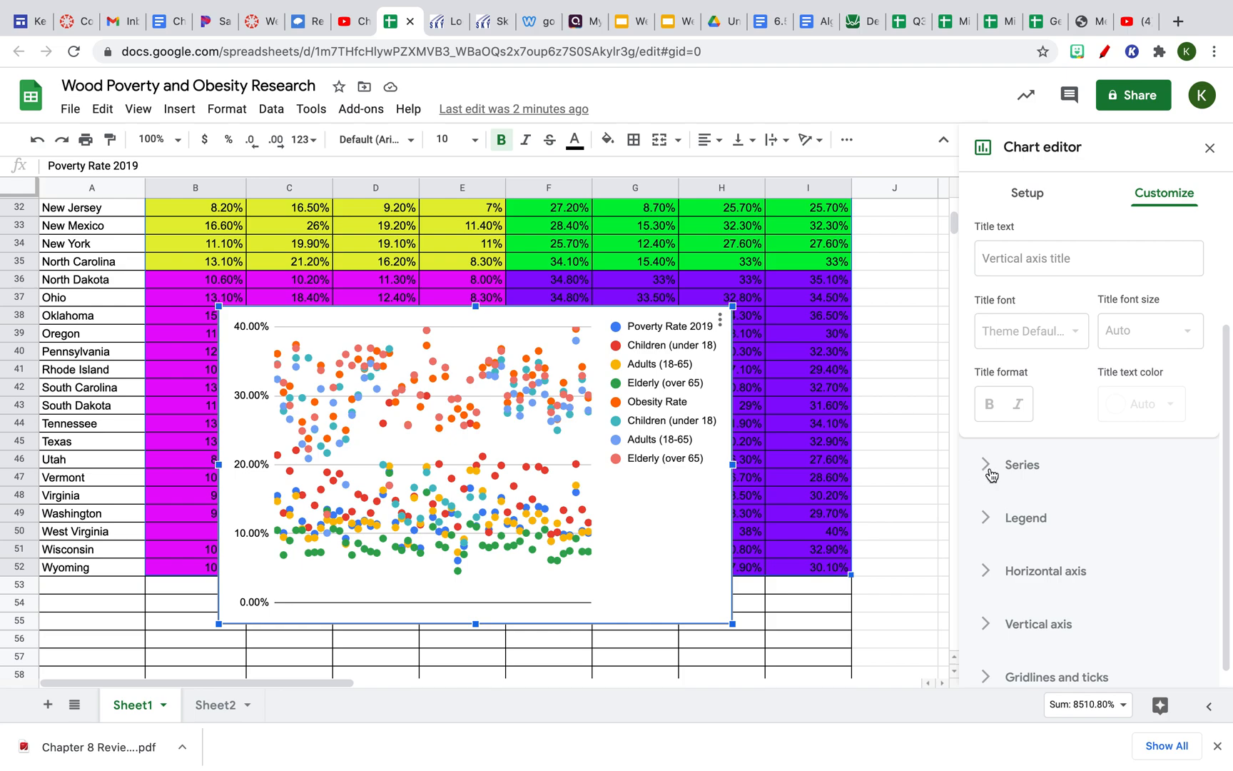
{"action": "scroll", "coordinate": [1145, 380], "scroll_direction": "up", "scroll_amount": 2}
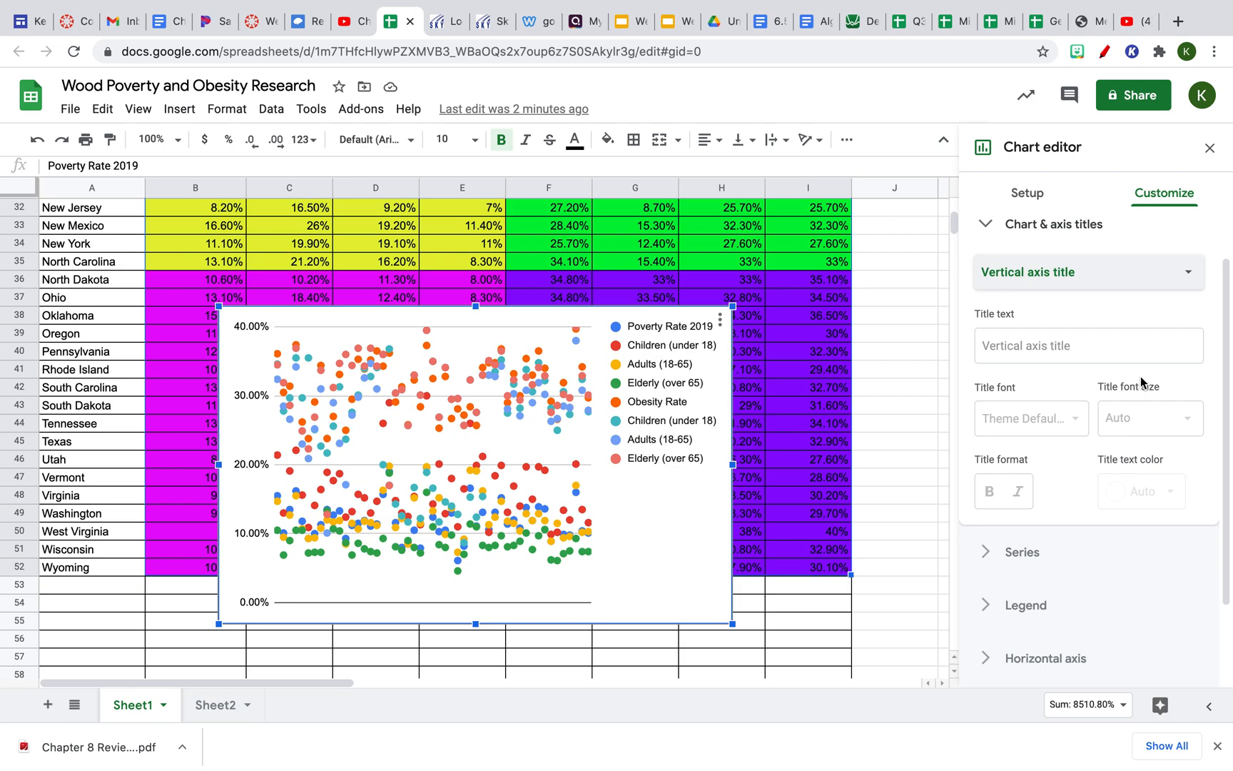
{"action": "left_click", "coordinate": [1185, 283]}
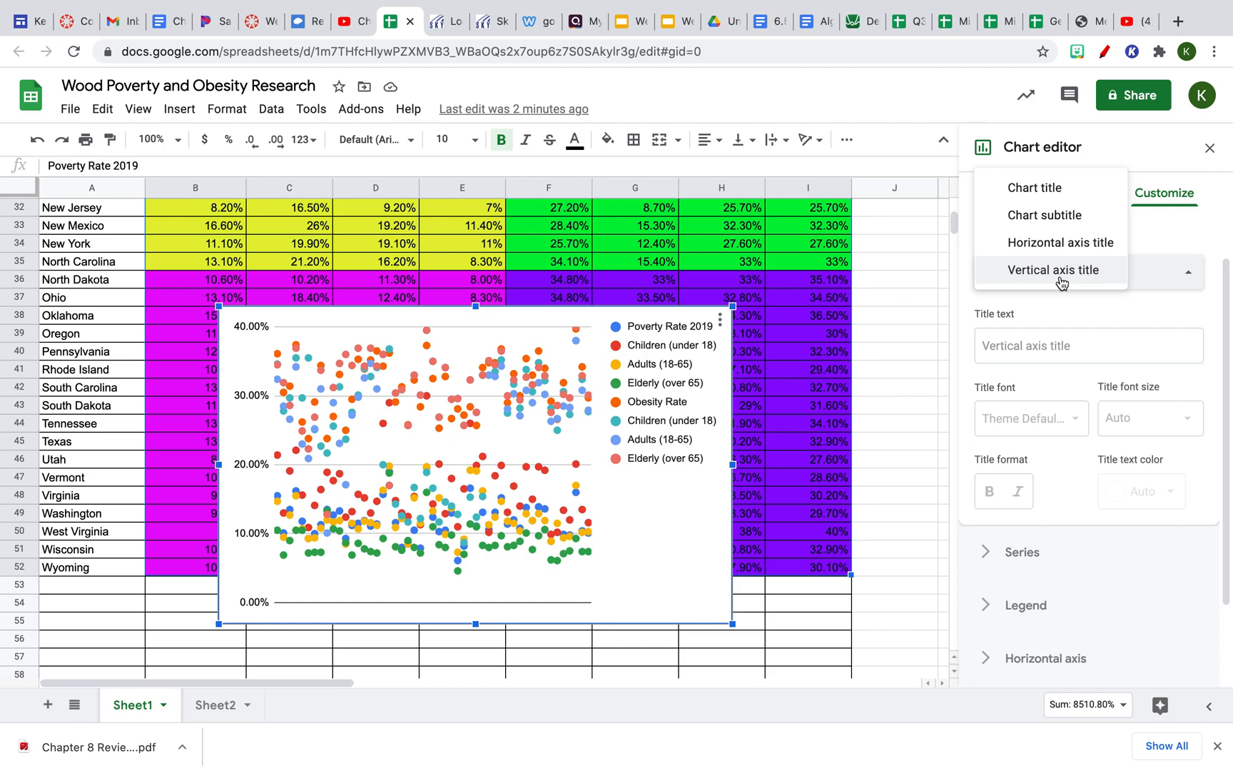
{"action": "scroll", "coordinate": [1126, 446], "scroll_direction": "down", "scroll_amount": 3}
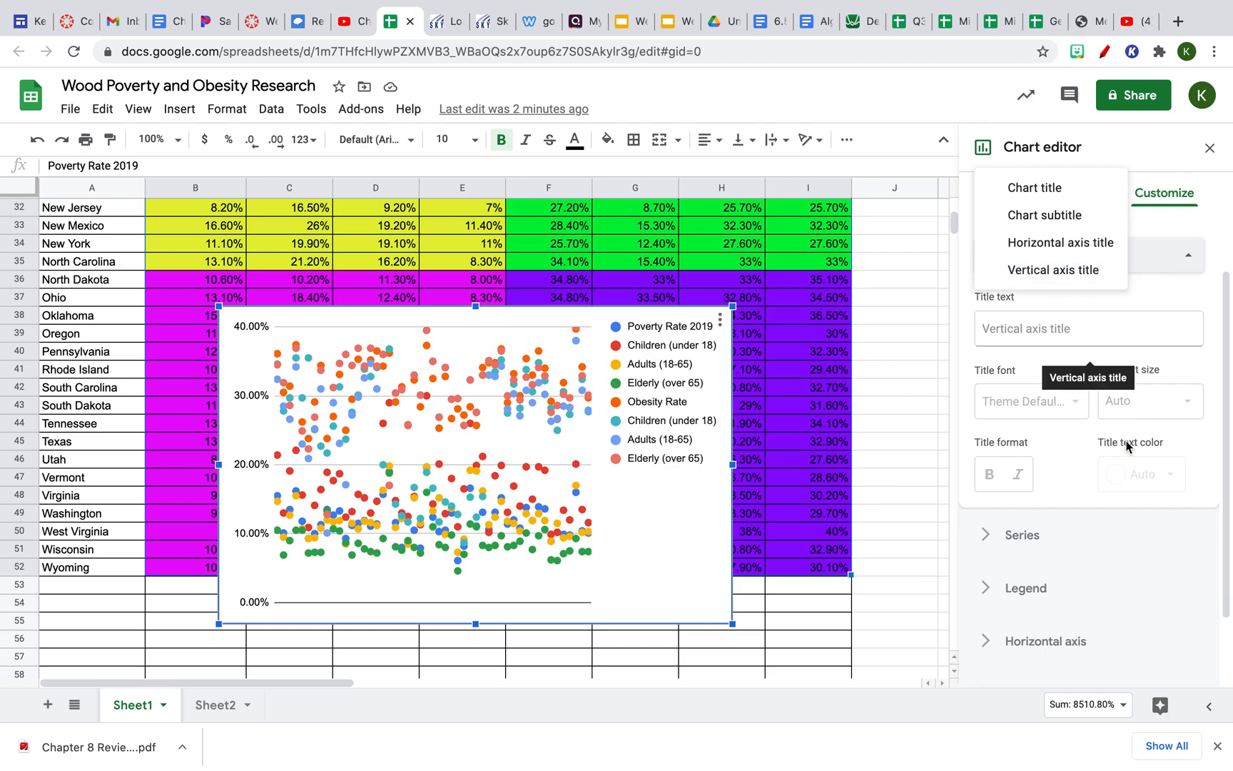
- Add a trendline to all series of the scatter chart
{"action": "scroll", "coordinate": [1107, 543], "scroll_direction": "up", "scroll_amount": 5}
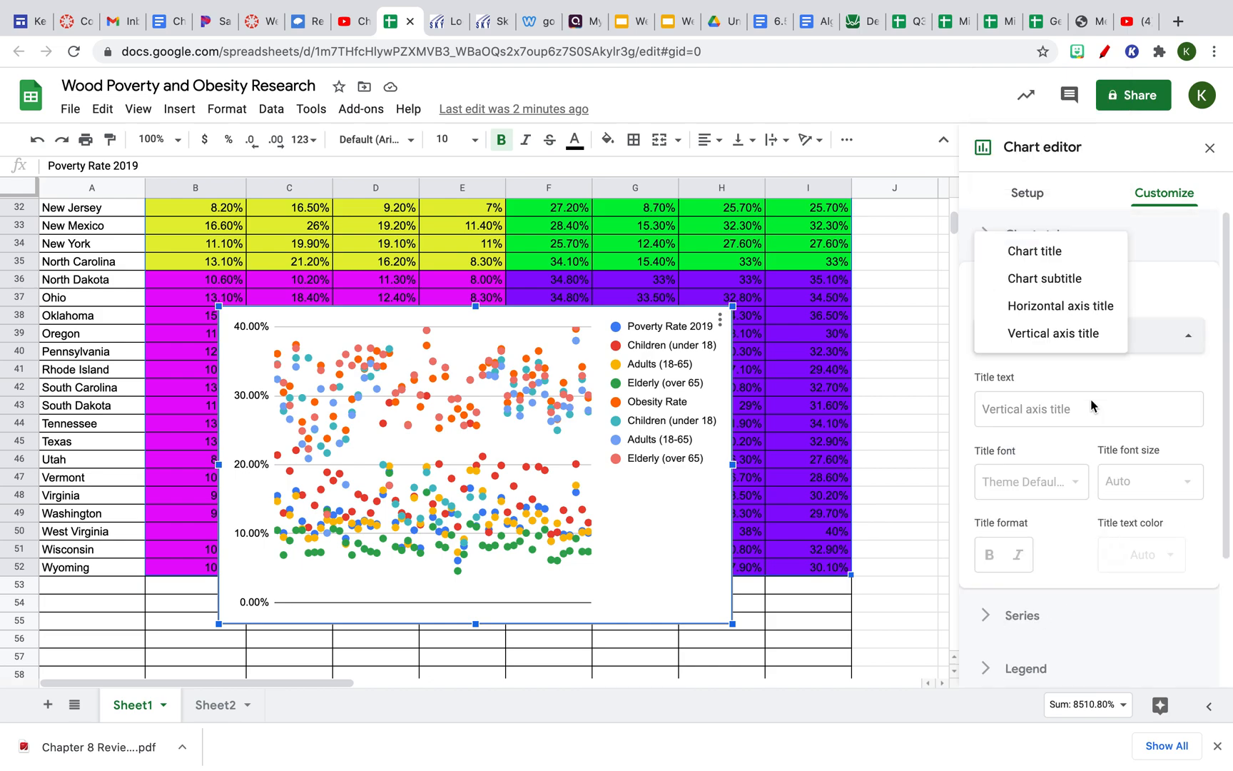
{"action": "left_click", "coordinate": [1167, 280]}
{"action": "left_click", "coordinate": [1151, 286]}
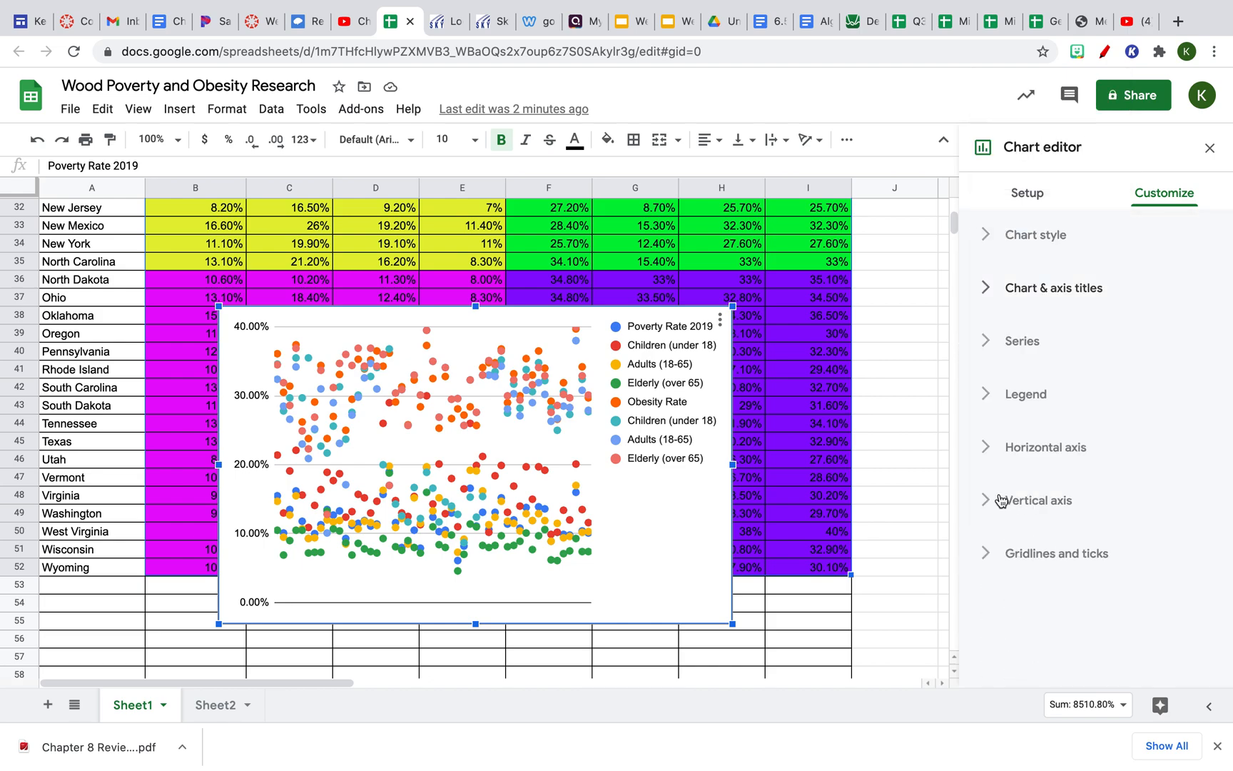
{"action": "left_click", "coordinate": [986, 344]}
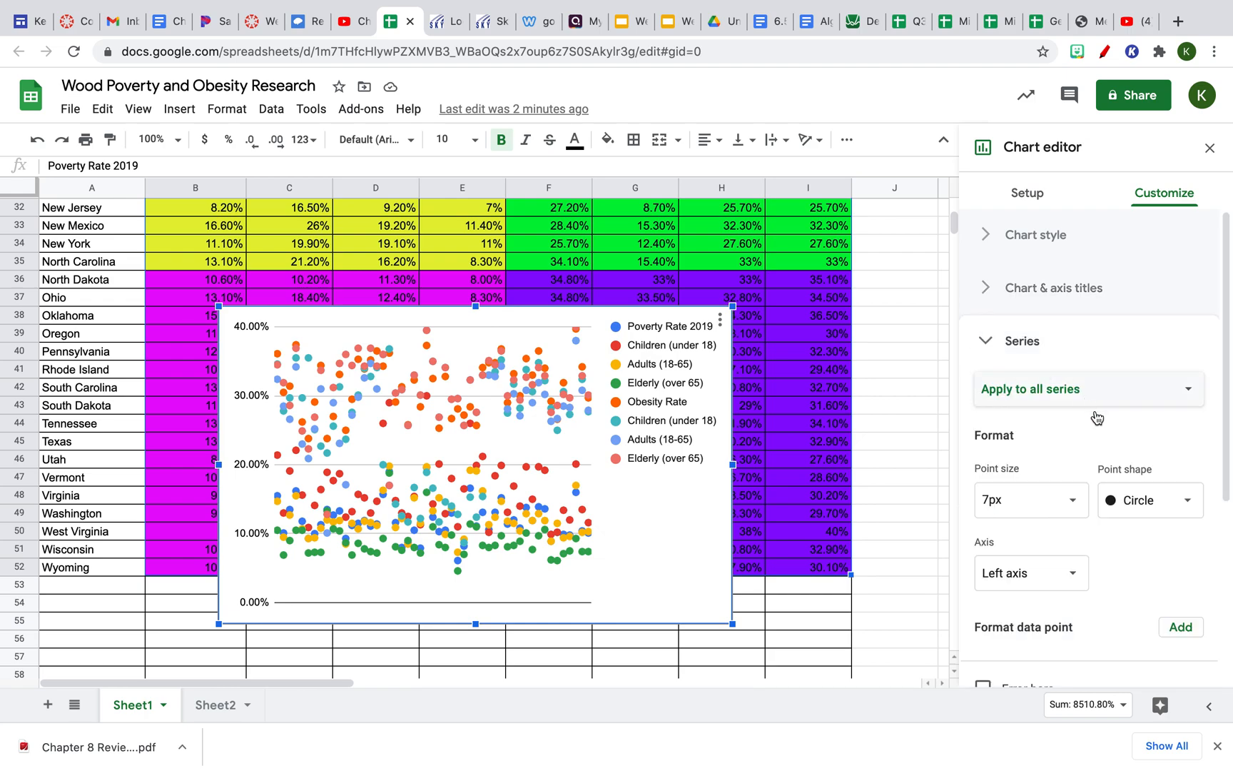
{"action": "scroll", "coordinate": [1094, 410], "scroll_direction": "down", "scroll_amount": 3}
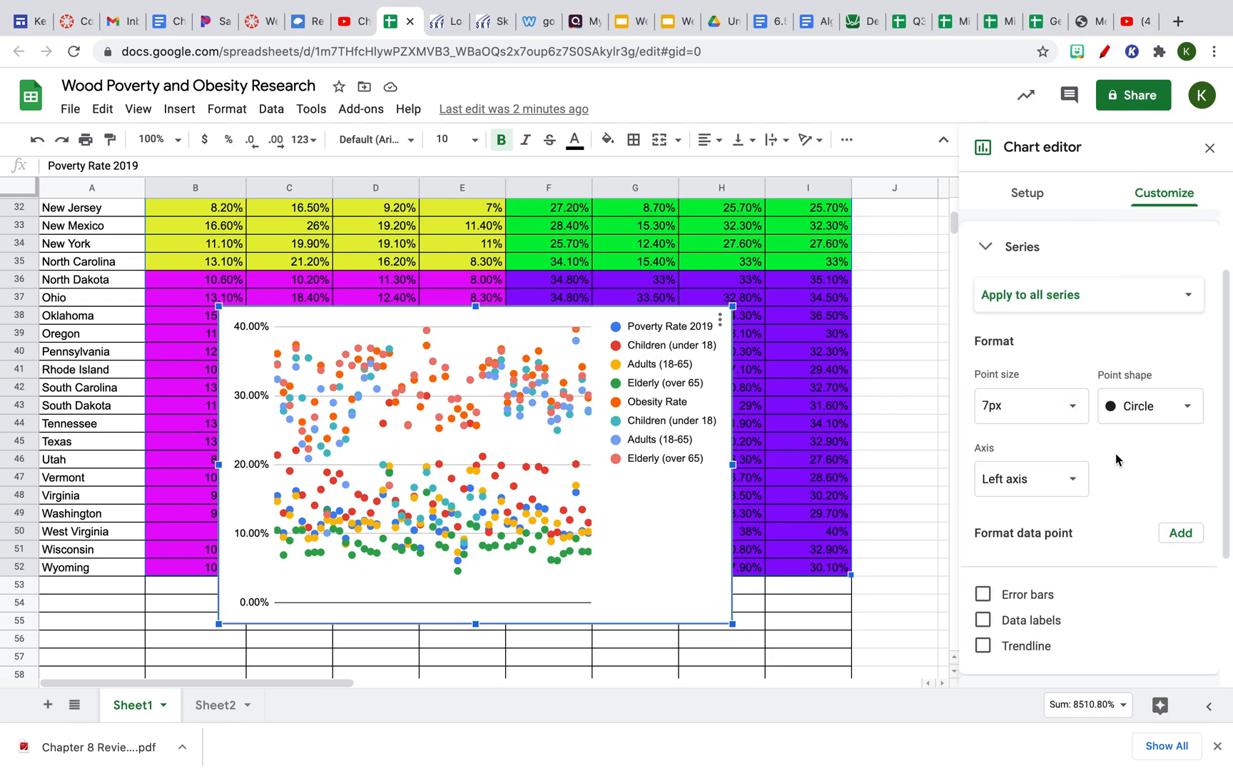
{"action": "left_click", "coordinate": [985, 653]}
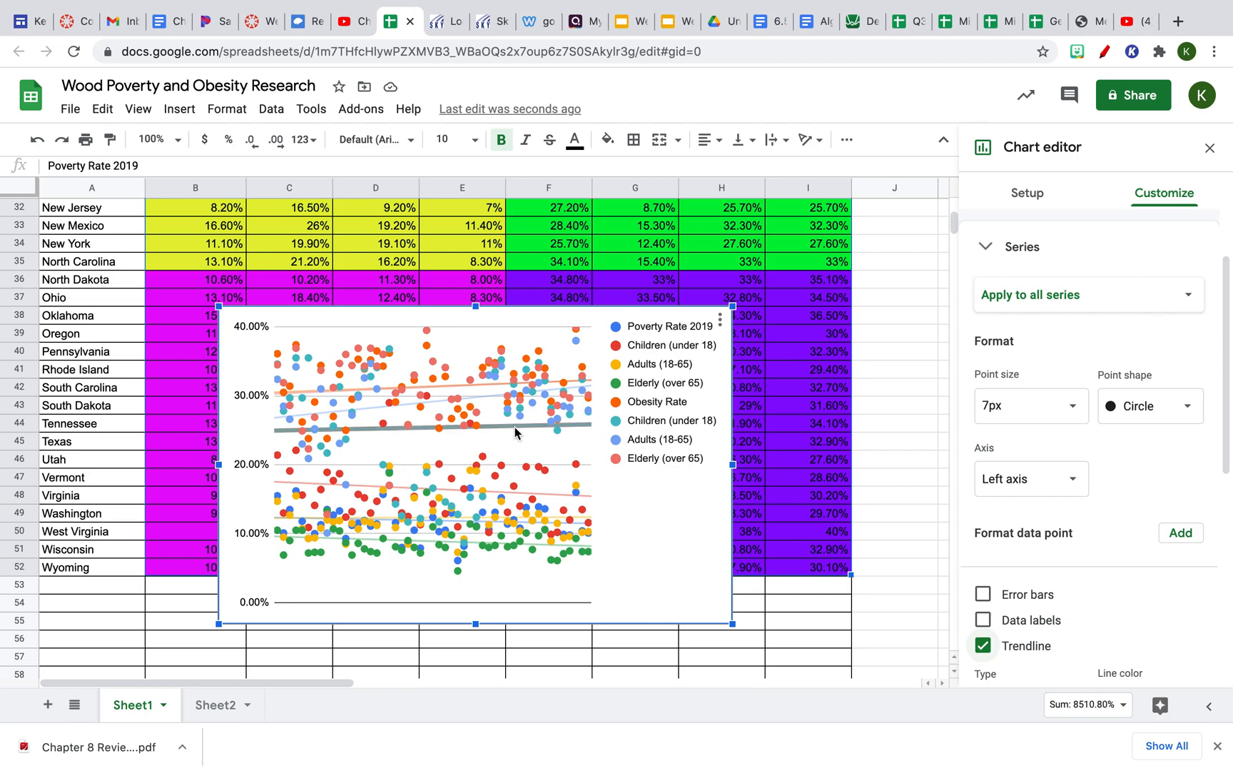
- Show the R² value for the trendlines of all series, with the label option Custom
{"action": "scroll", "coordinate": [1070, 553], "scroll_direction": "down", "scroll_amount": 5}
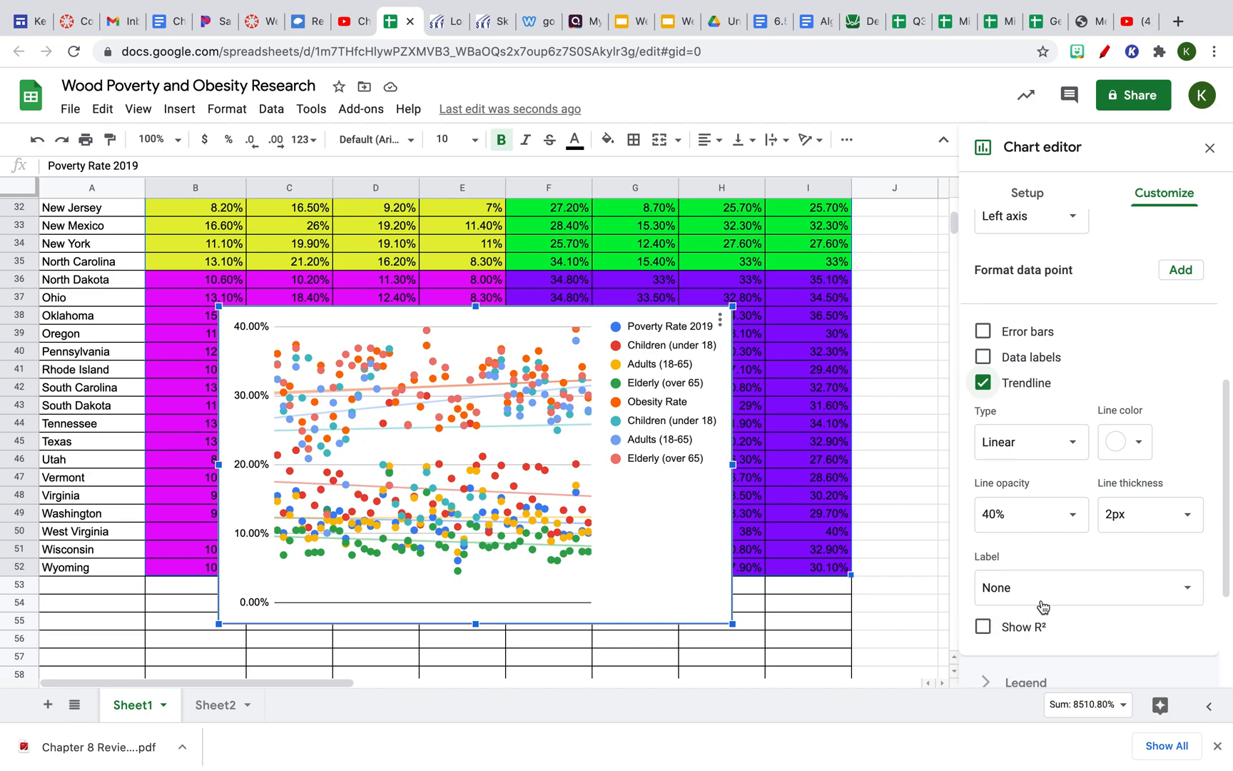
{"action": "left_click", "coordinate": [1068, 595]}
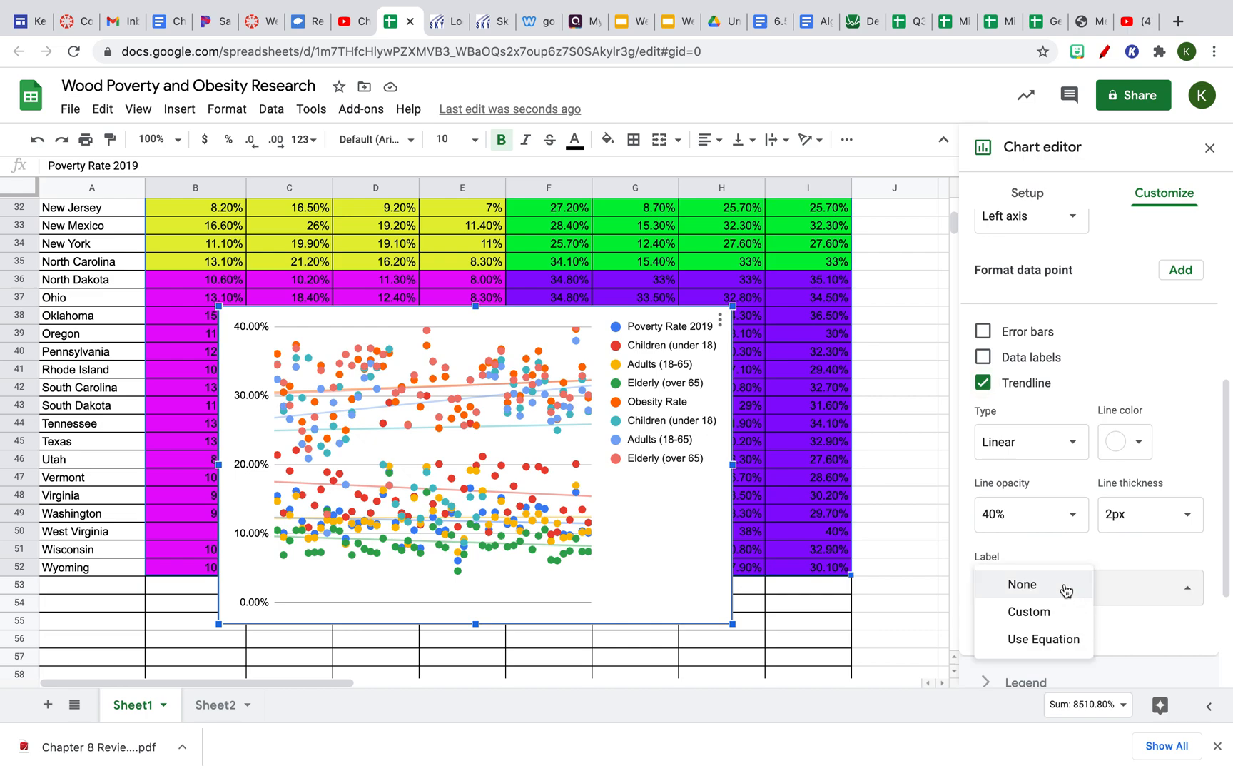
{"action": "left_click", "coordinate": [1105, 607]}
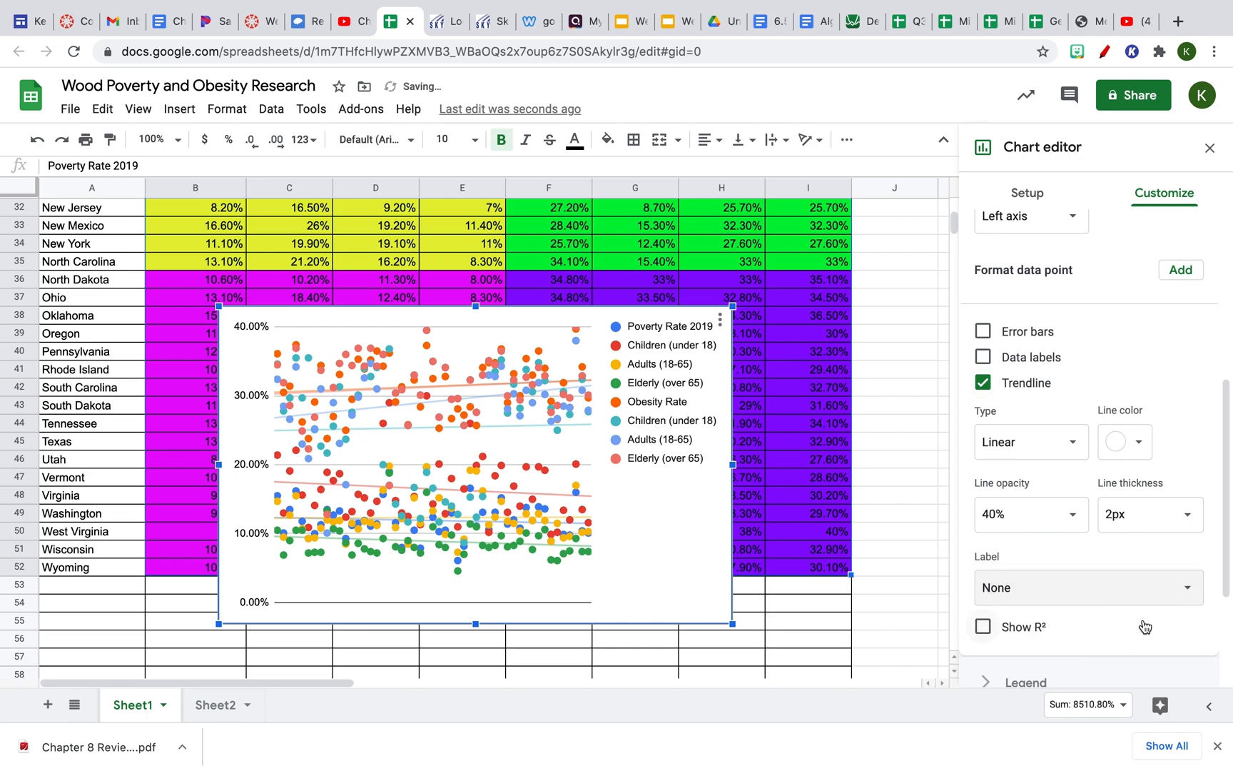
{"action": "left_click", "coordinate": [983, 627]}
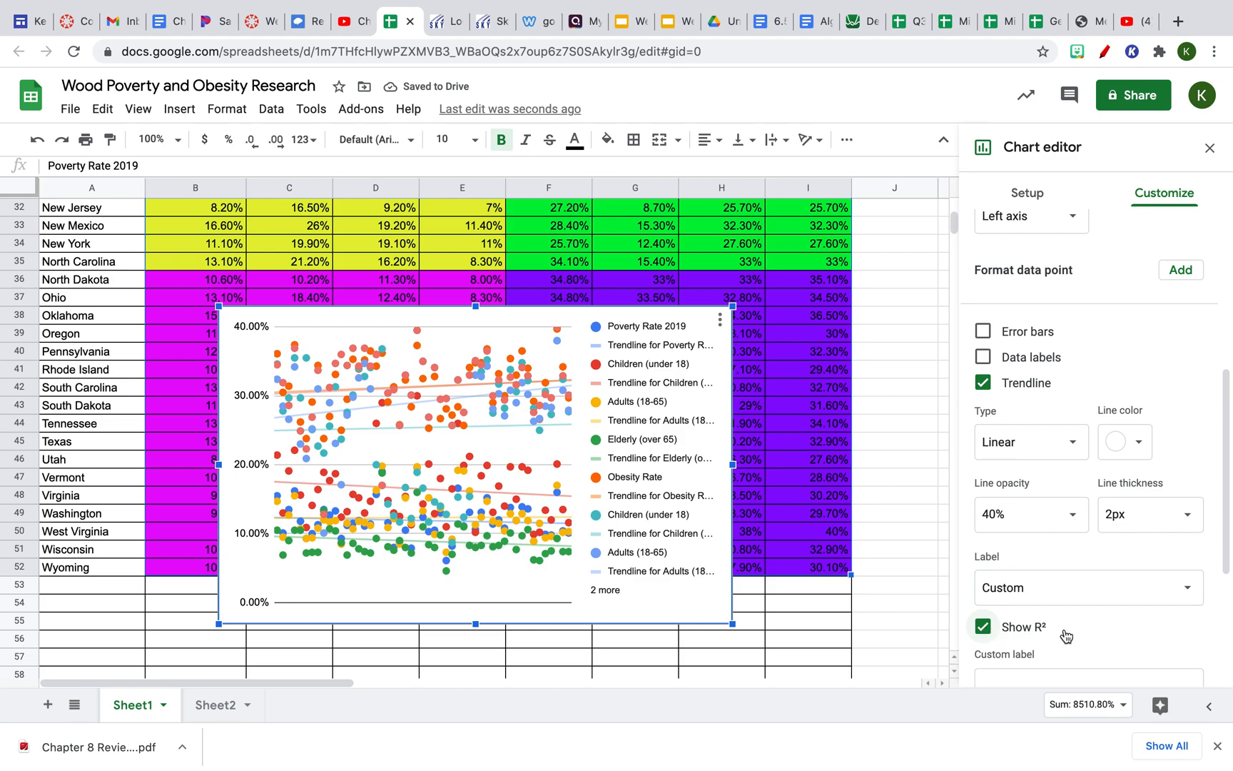
{"action": "scroll", "coordinate": [1077, 635], "scroll_direction": "down", "scroll_amount": 1}
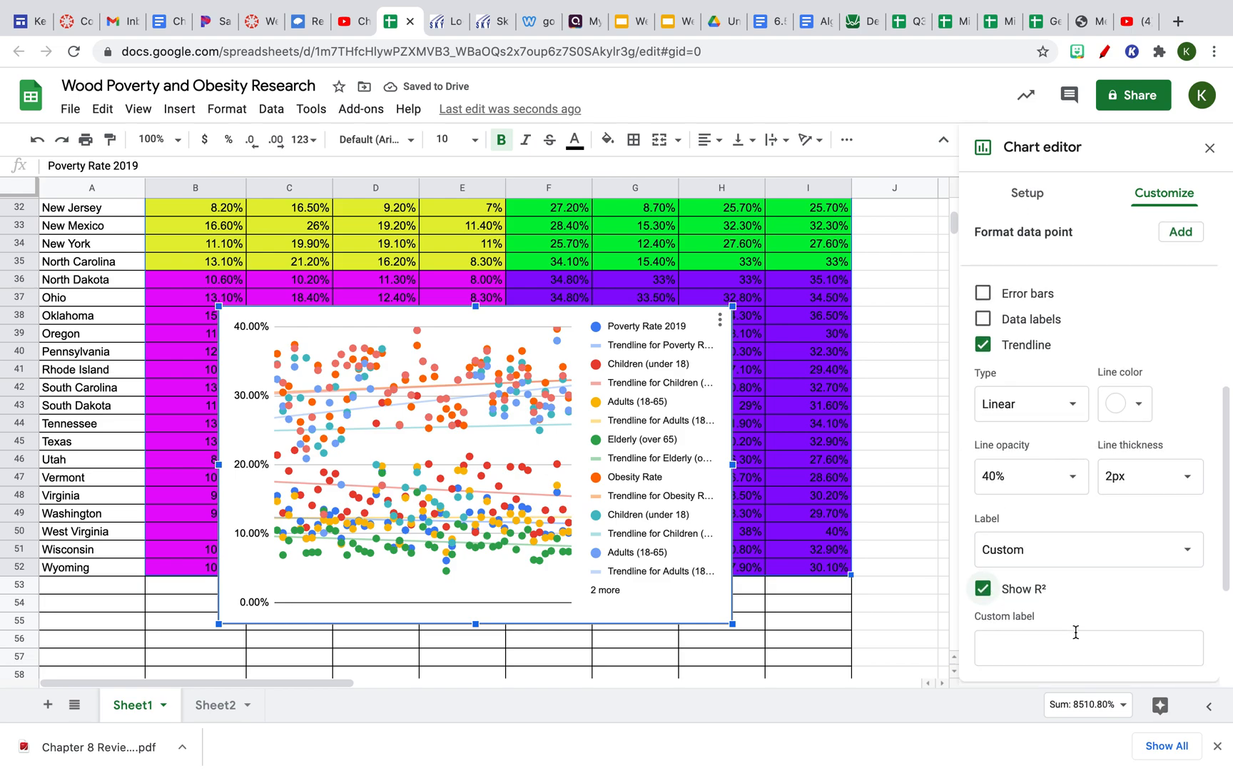
{"action": "left_click", "coordinate": [1186, 555]}
{"action": "left_click", "coordinate": [1020, 521]}
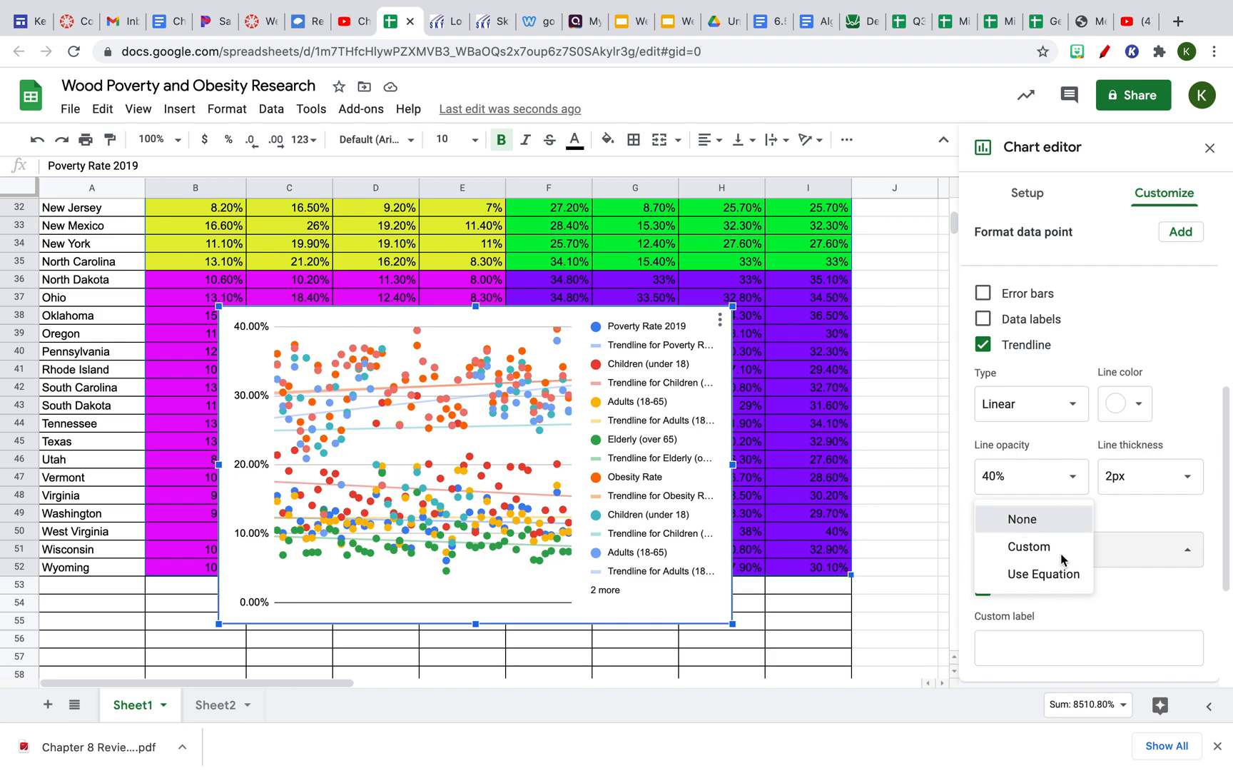
{"action": "left_click", "coordinate": [982, 591]}
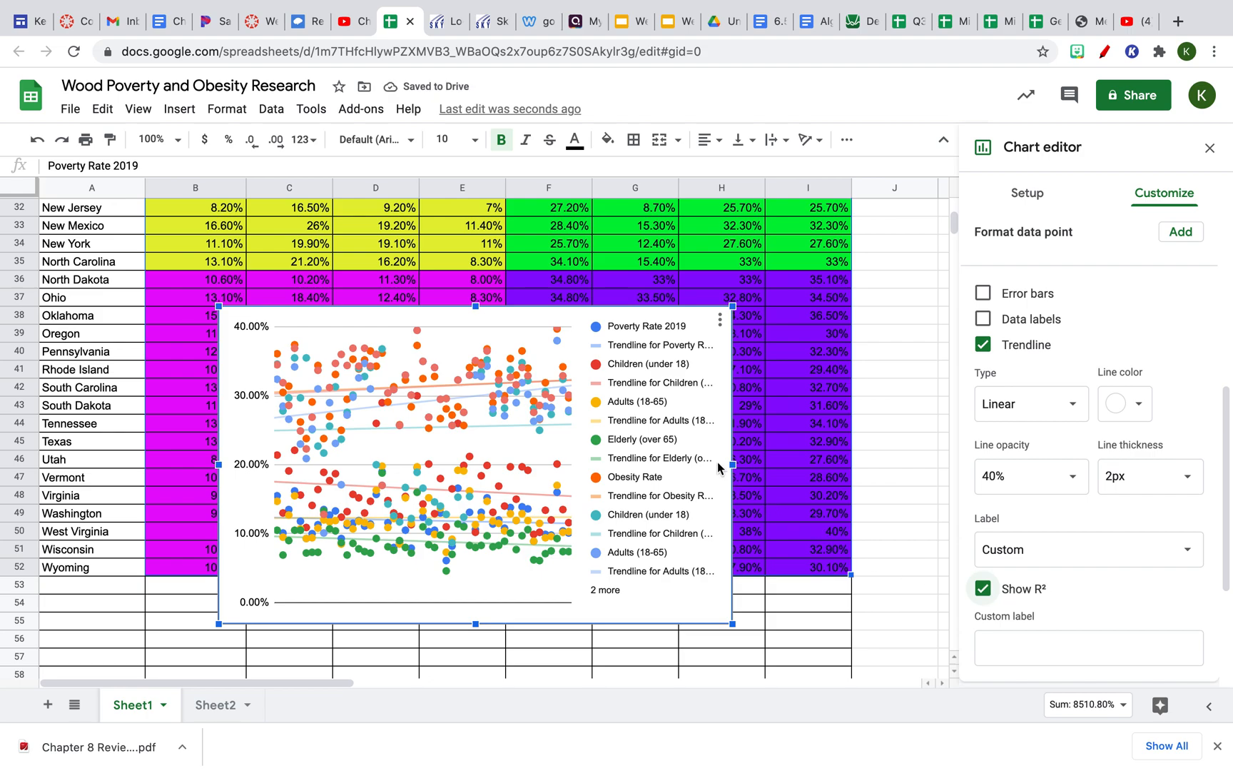
- Enlarge the chart sideways into column J and upward beyond row 32 so the full legend with its R² values fits
{"action": "left_click_drag", "start_coordinate": [733, 464], "coordinate": [928, 465]}
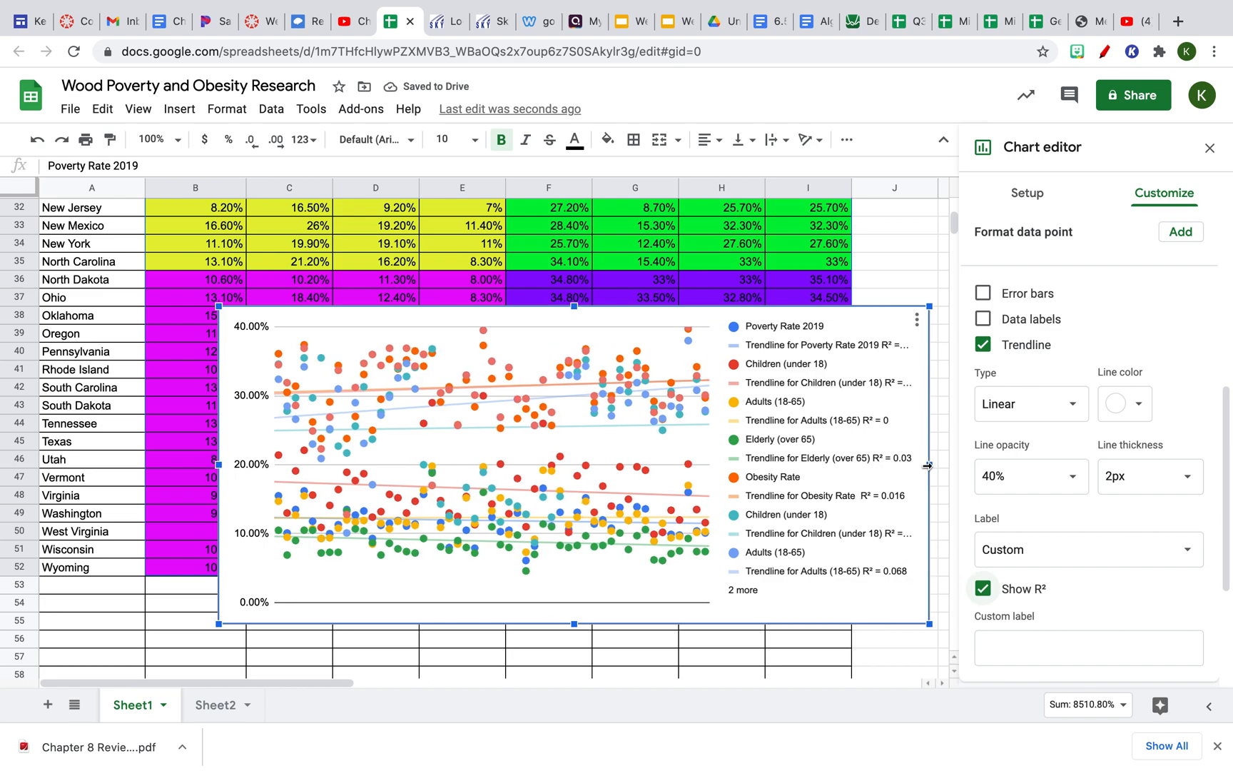
{"action": "left_click_drag", "start_coordinate": [220, 307], "coordinate": [138, 205]}
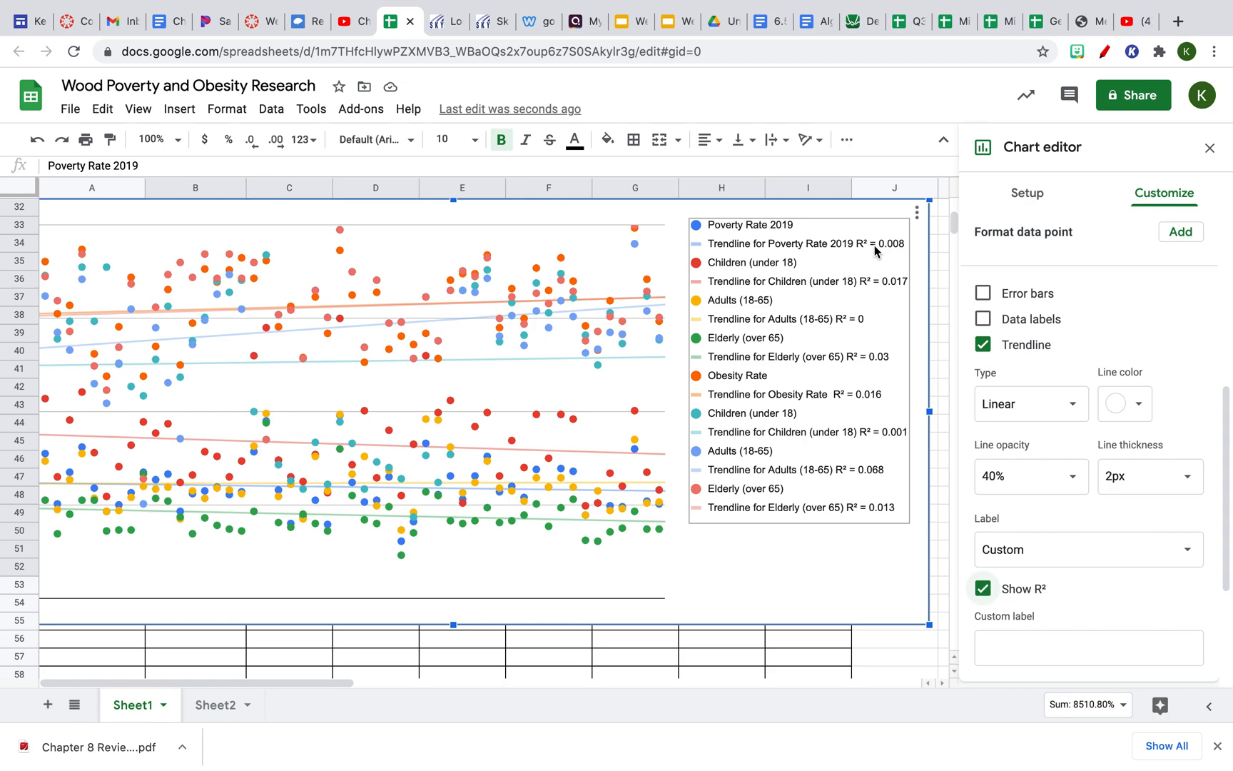
- Review the chart's legend, horizontal axis, vertical axis, and gridlines and ticks settings
{"action": "scroll", "coordinate": [1120, 361], "scroll_direction": "down", "scroll_amount": 3}
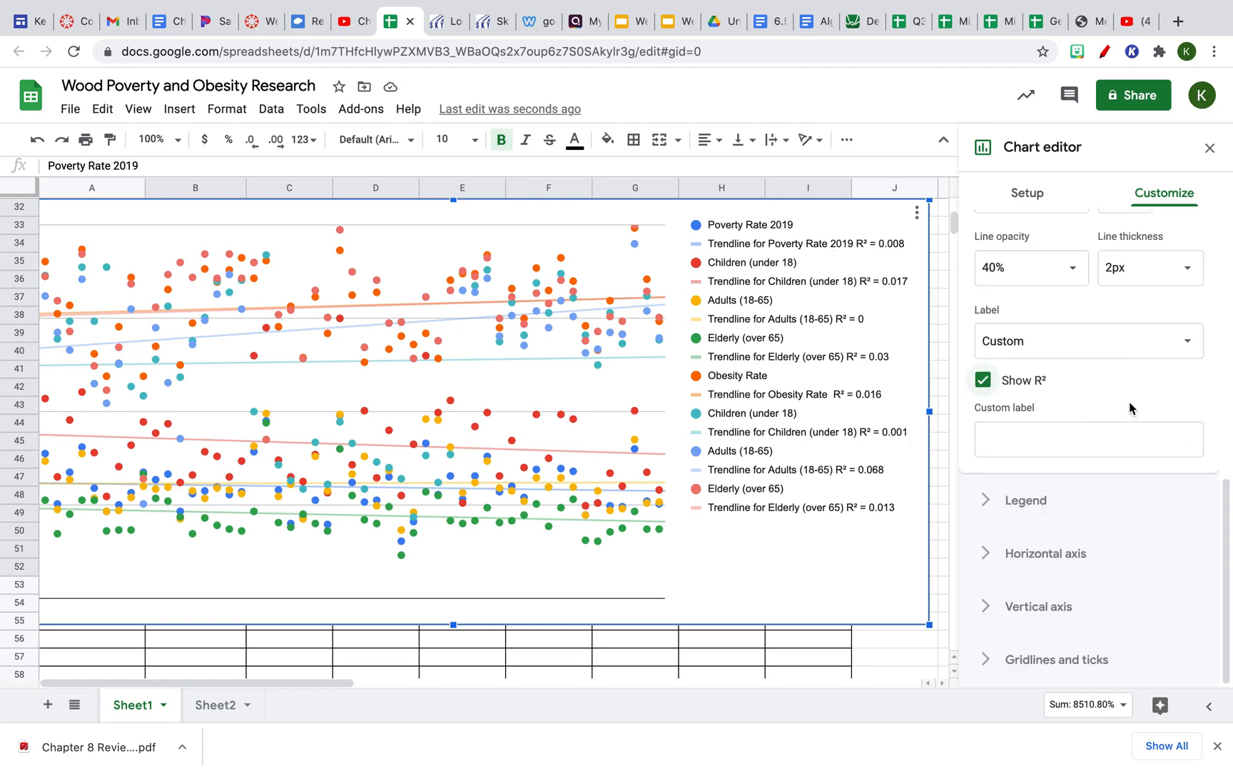
{"action": "left_click", "coordinate": [986, 511]}
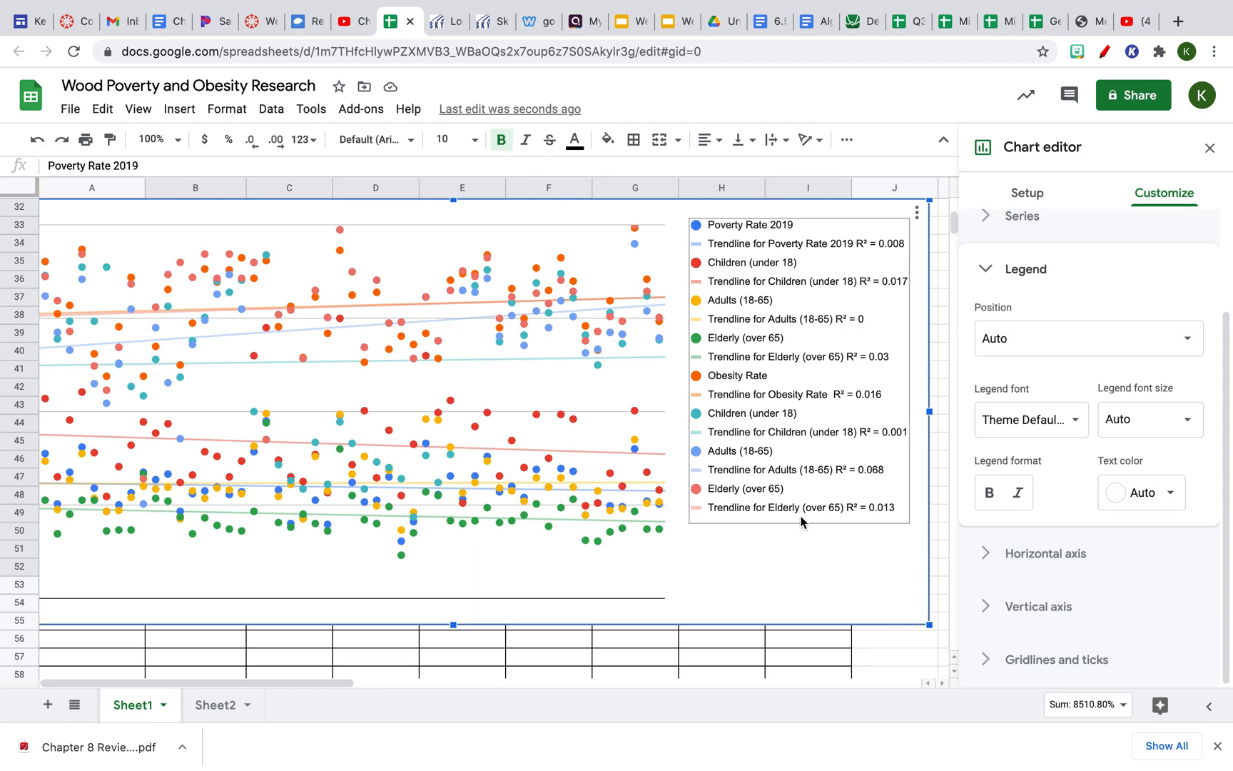
{"action": "left_click", "coordinate": [986, 553]}
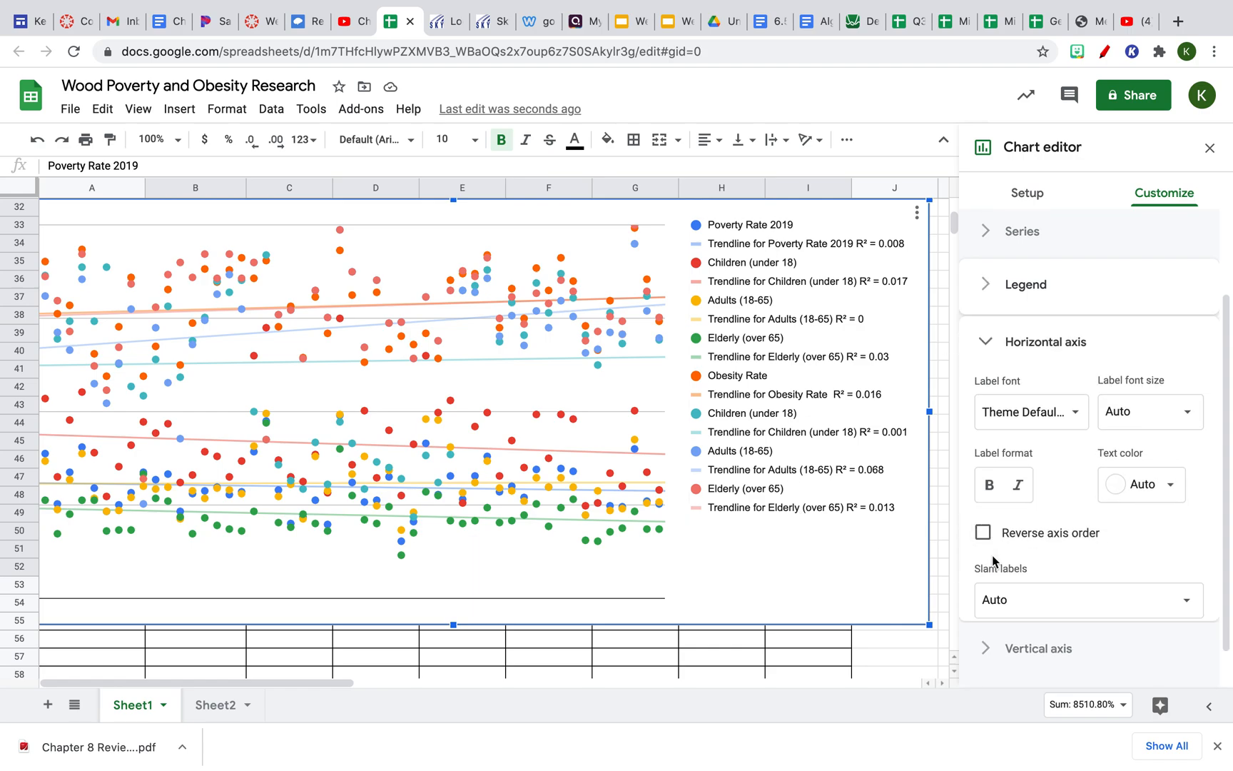
{"action": "scroll", "coordinate": [1157, 528], "scroll_direction": "down", "scroll_amount": 2}
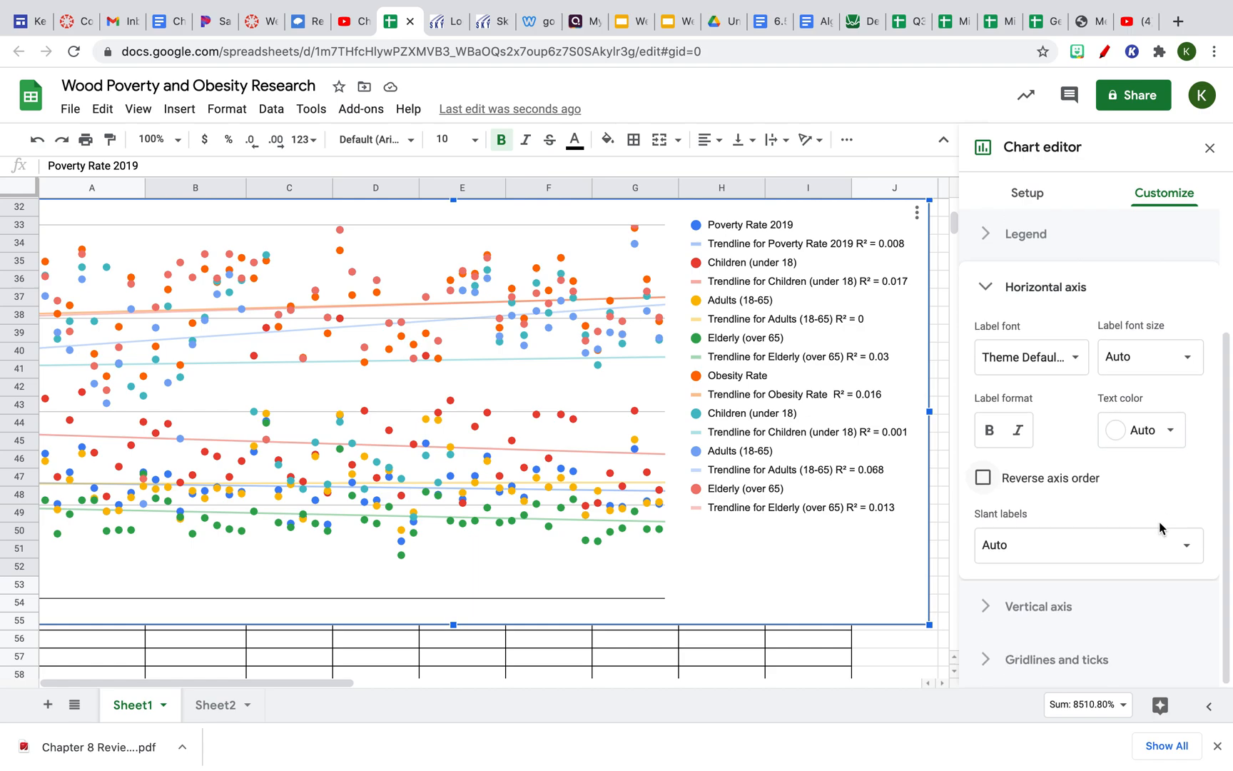
{"action": "left_click", "coordinate": [988, 607]}
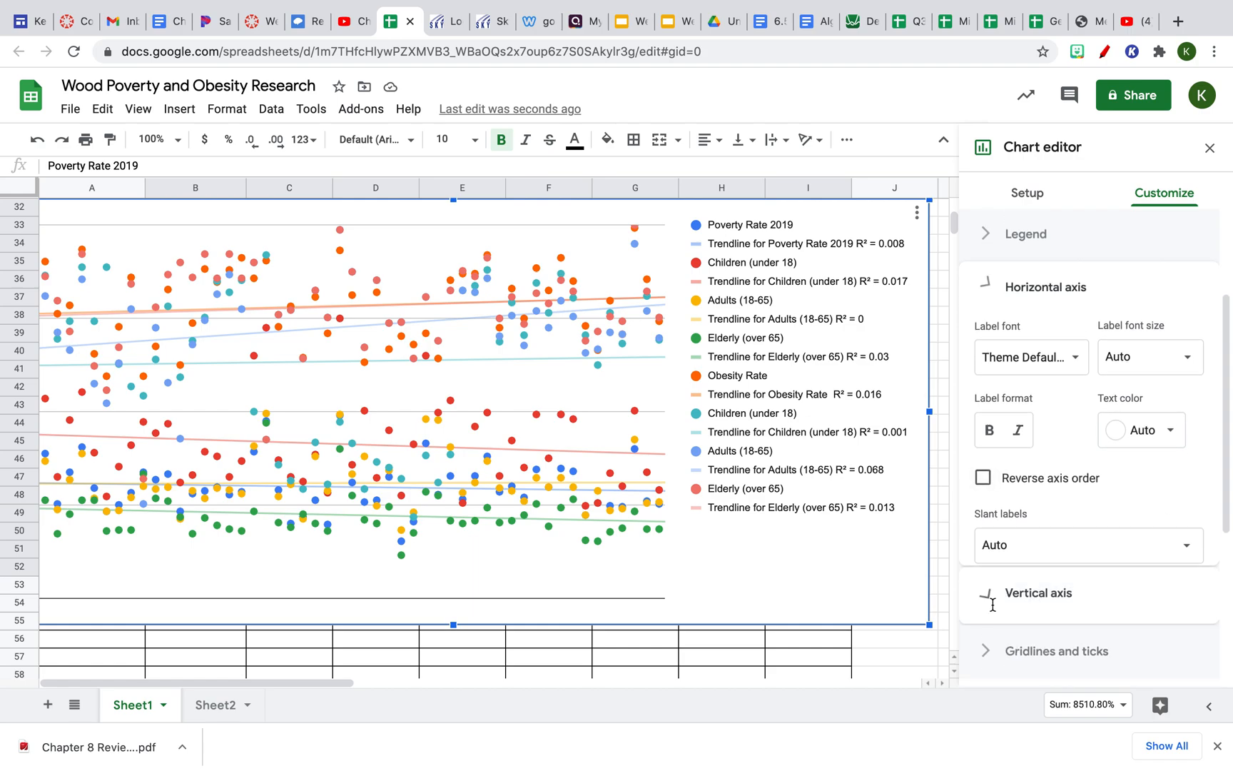
{"action": "scroll", "coordinate": [1199, 610], "scroll_direction": "down", "scroll_amount": 3}
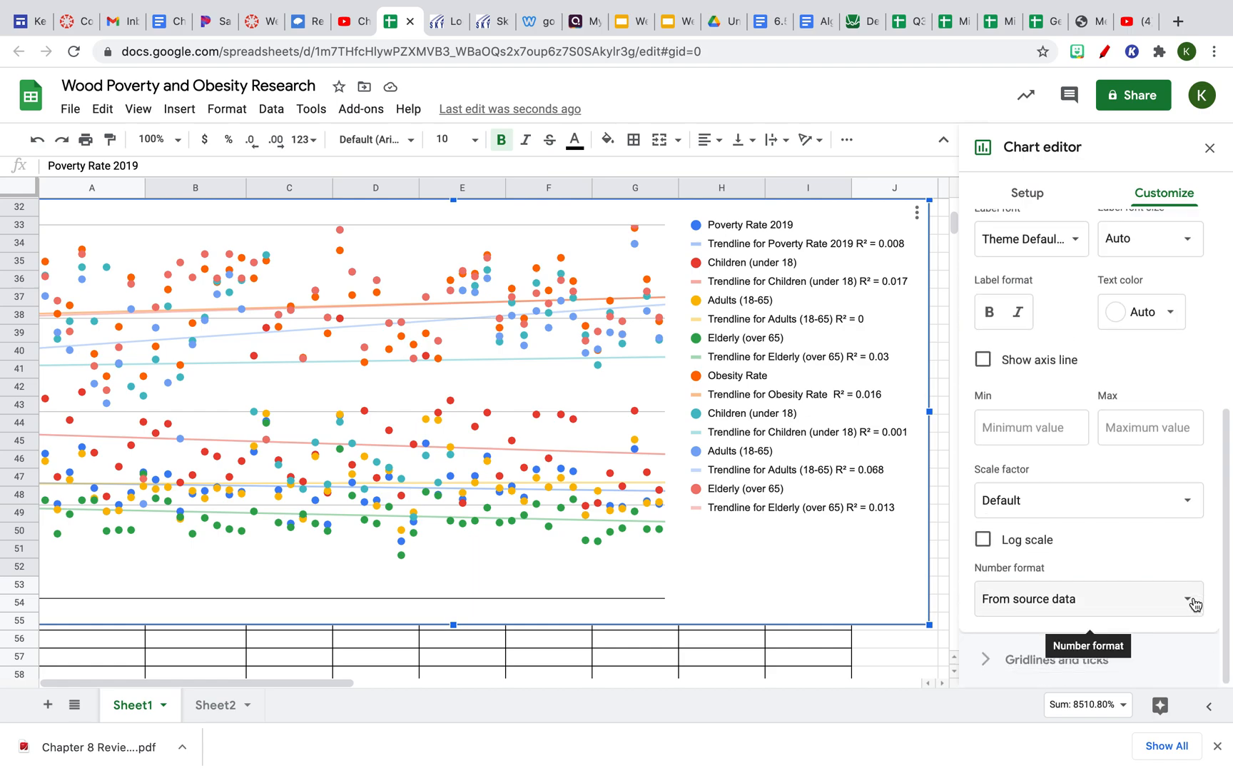
{"action": "left_click", "coordinate": [987, 659]}
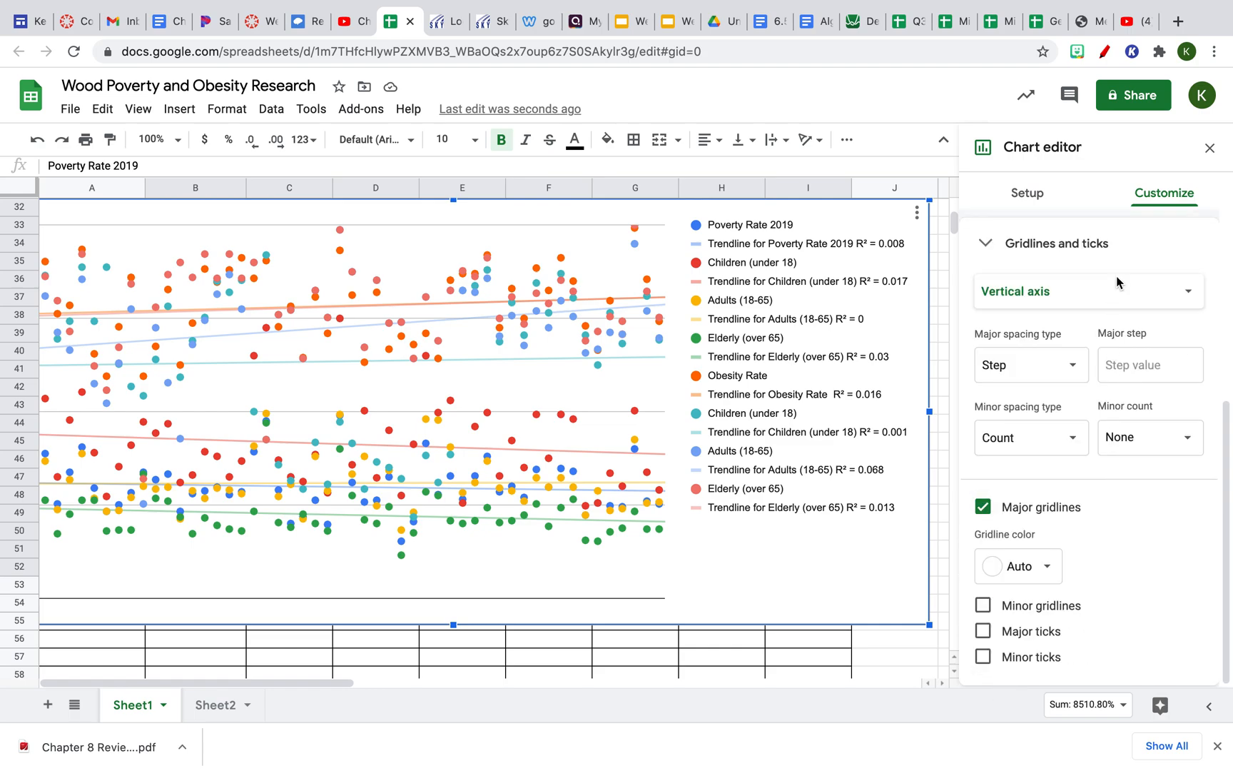
{"action": "scroll", "coordinate": [1131, 311], "scroll_direction": "up", "scroll_amount": 5}
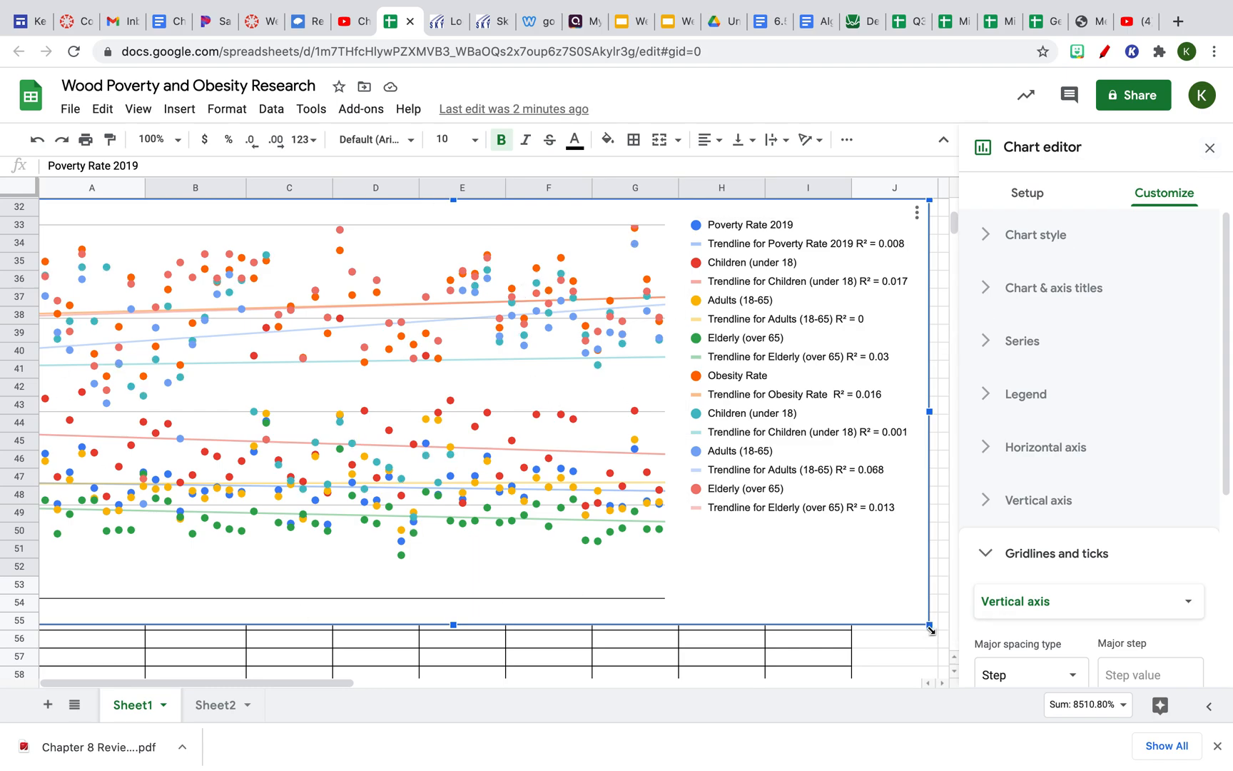
- Enlarge the chart further to about column K and row 58, and close the chart editor
{"action": "left_click_drag", "start_coordinate": [932, 663], "coordinate": [876, 673]}
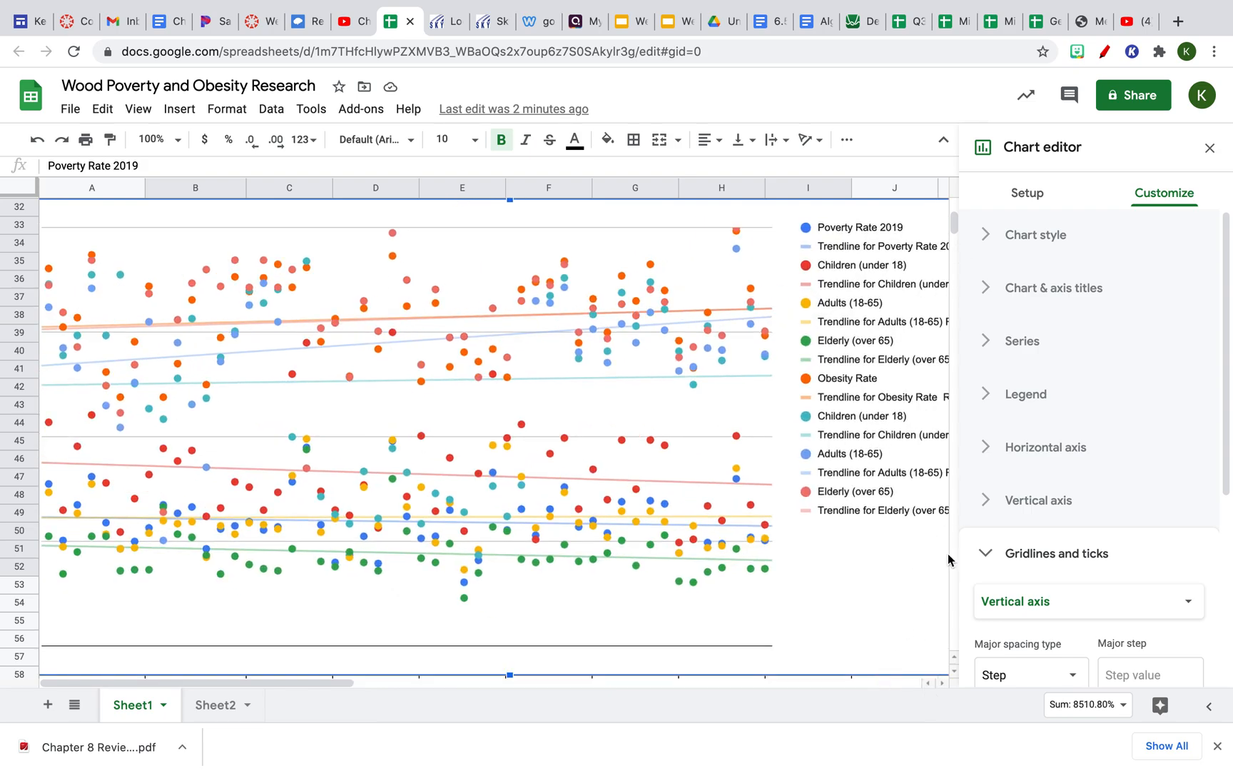
{"action": "left_click", "coordinate": [1210, 148]}
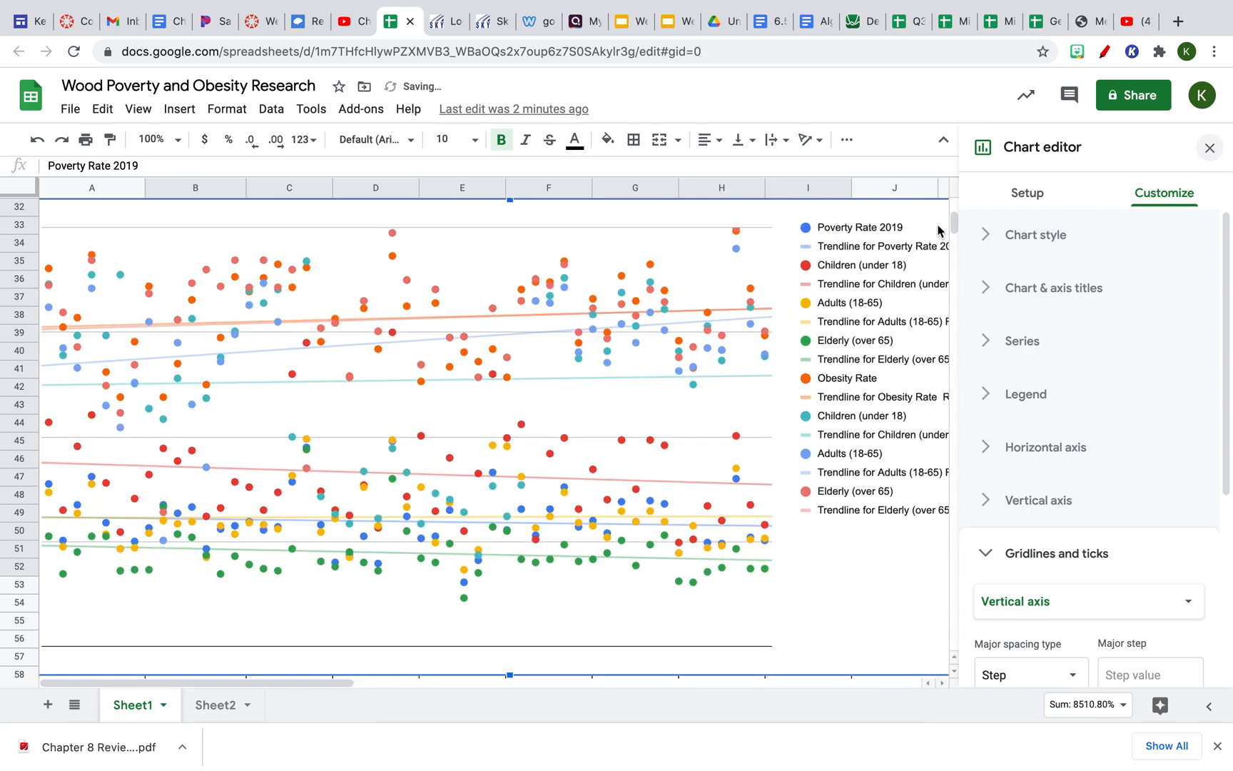
- Examine the options for the finished chart, such as downloading, publishing or copying it
{"action": "left_click", "coordinate": [1025, 217]}
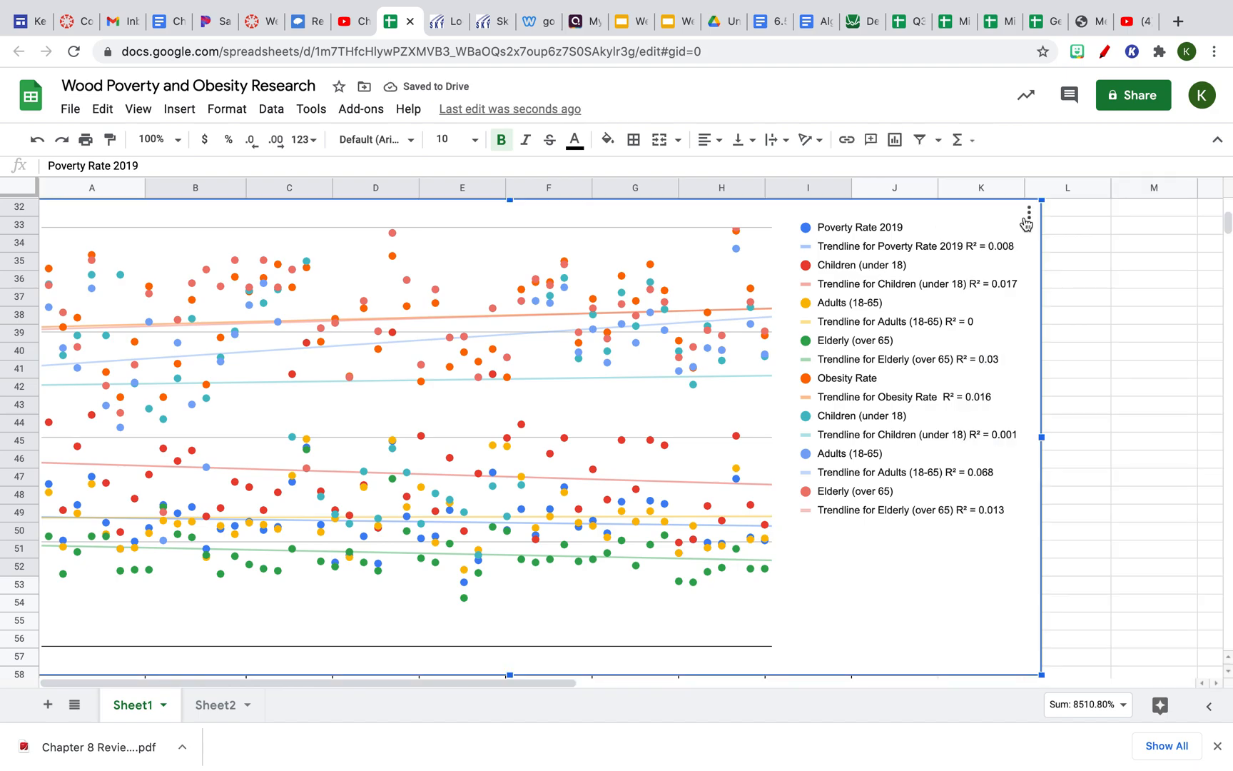
{"action": "left_click", "coordinate": [1030, 218]}
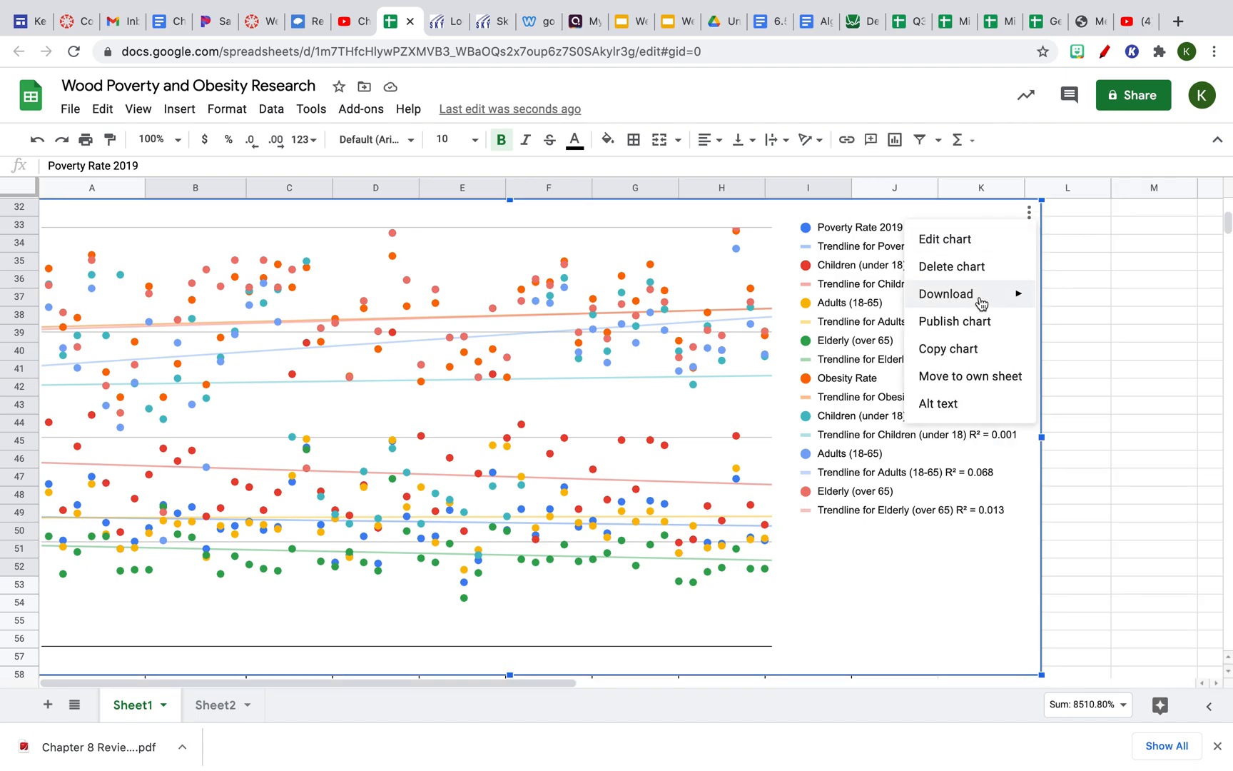
{"action": "mouse_move", "coordinate": [982, 303]}
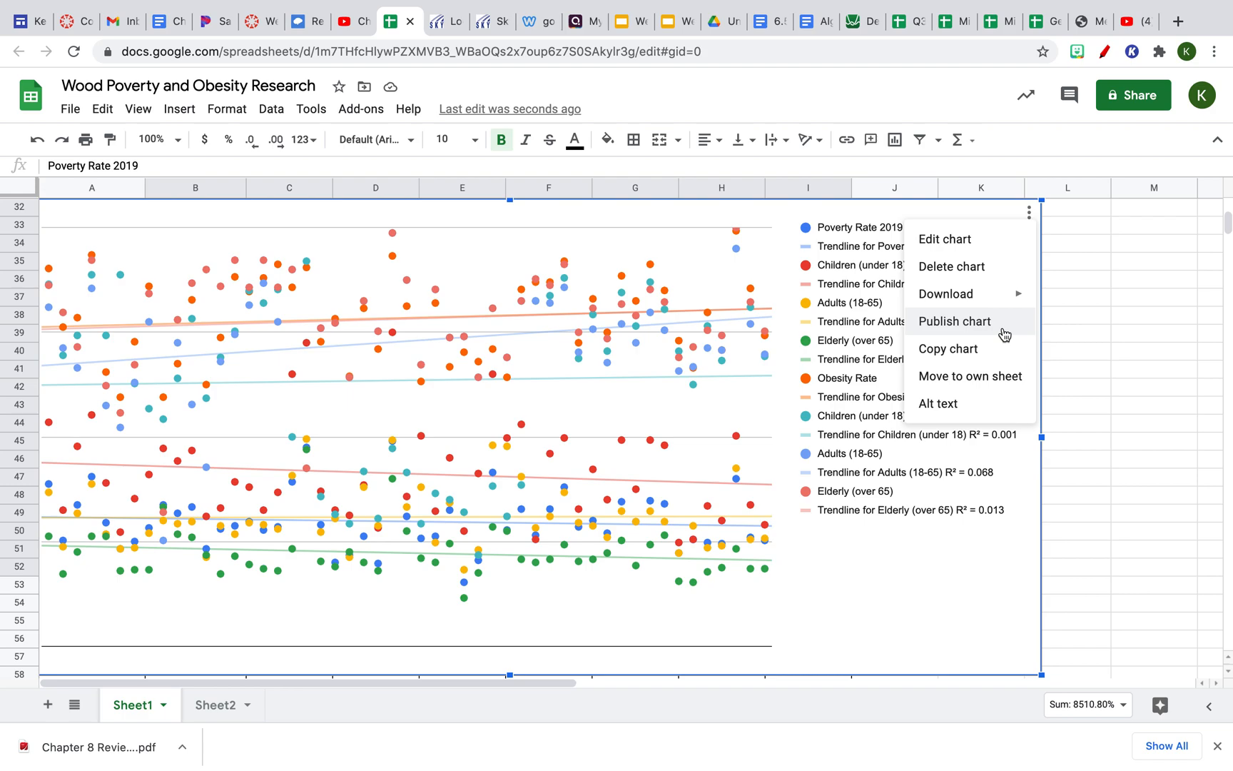
{"action": "mouse_move", "coordinate": [1018, 7]}
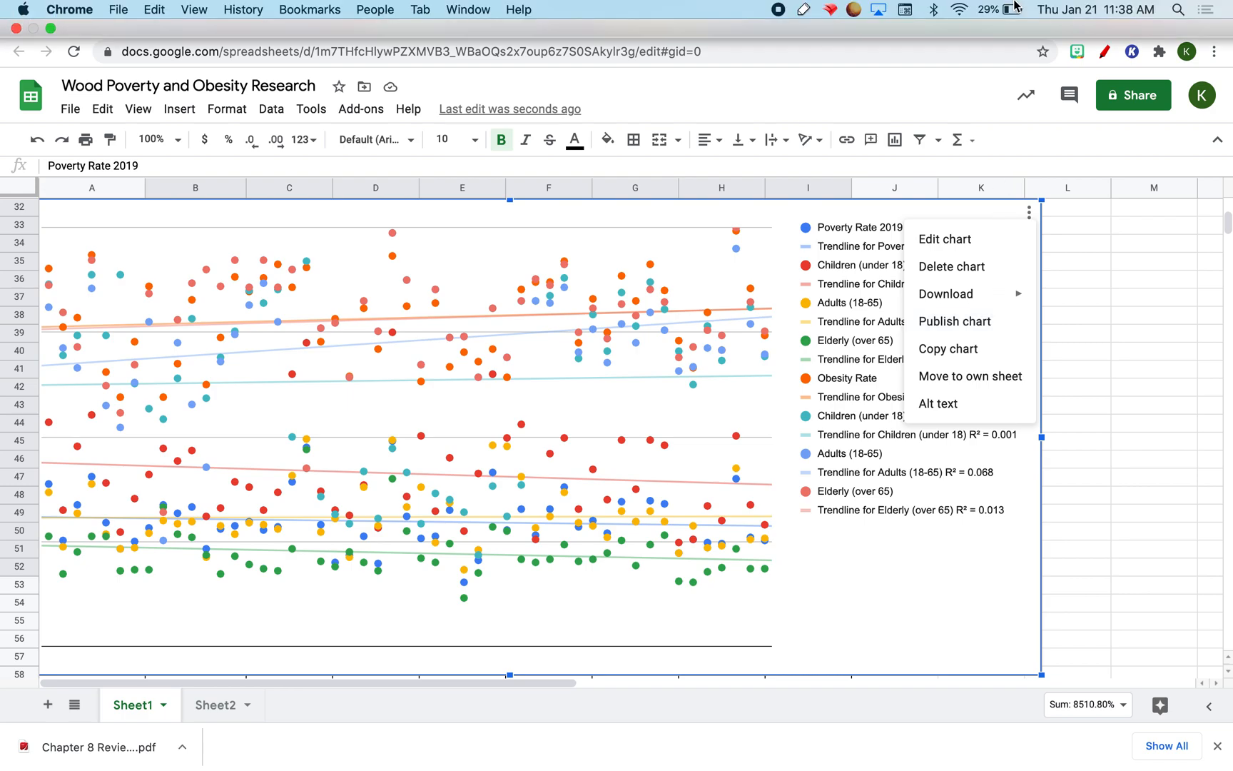